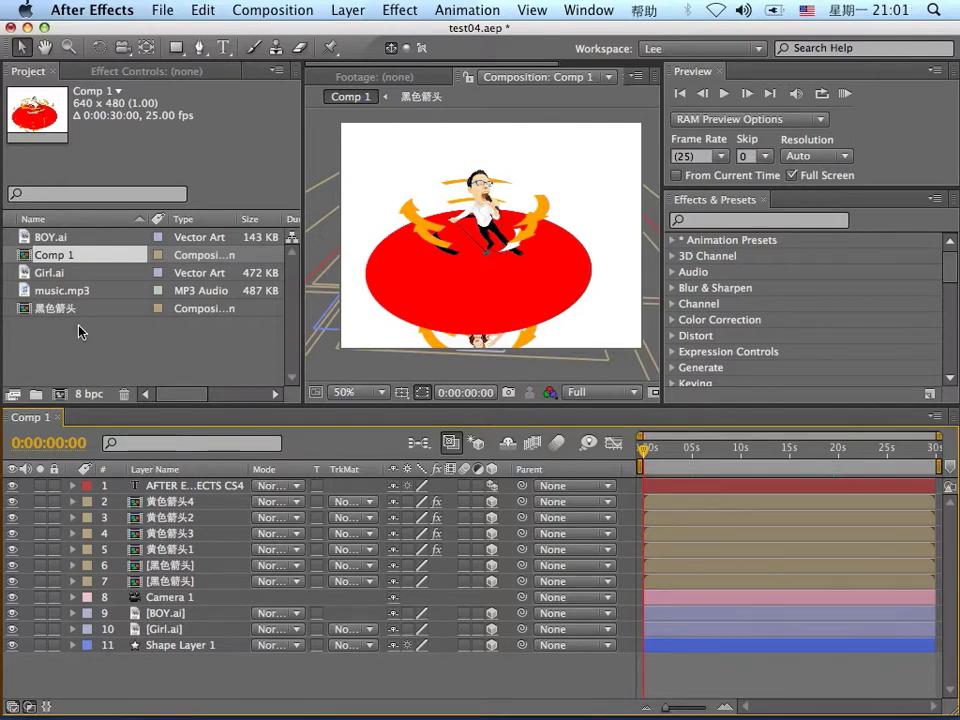
# - Start a new light layer in the composition and look through the light types offered in its settings
pyautogui.click(344, 12)
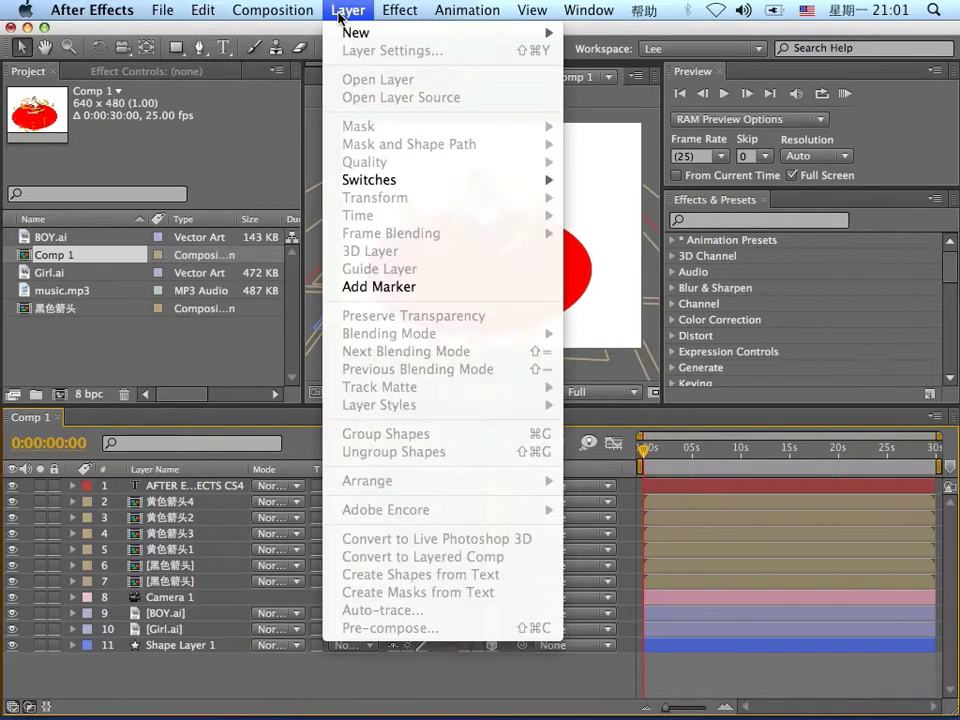
pyautogui.moveTo(400, 33)
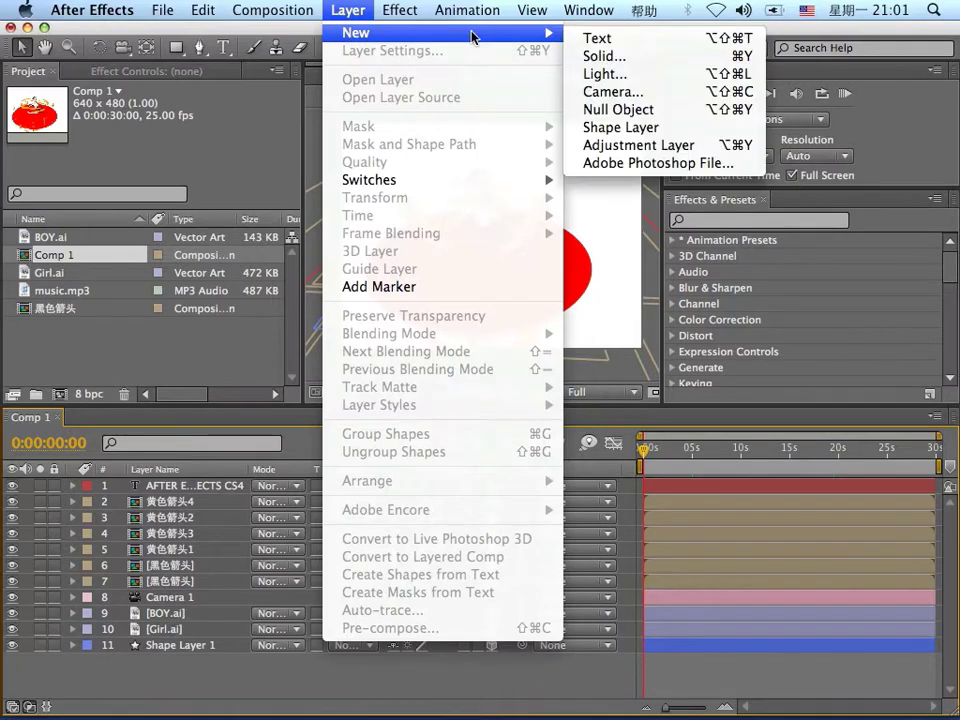
pyautogui.click(677, 84)
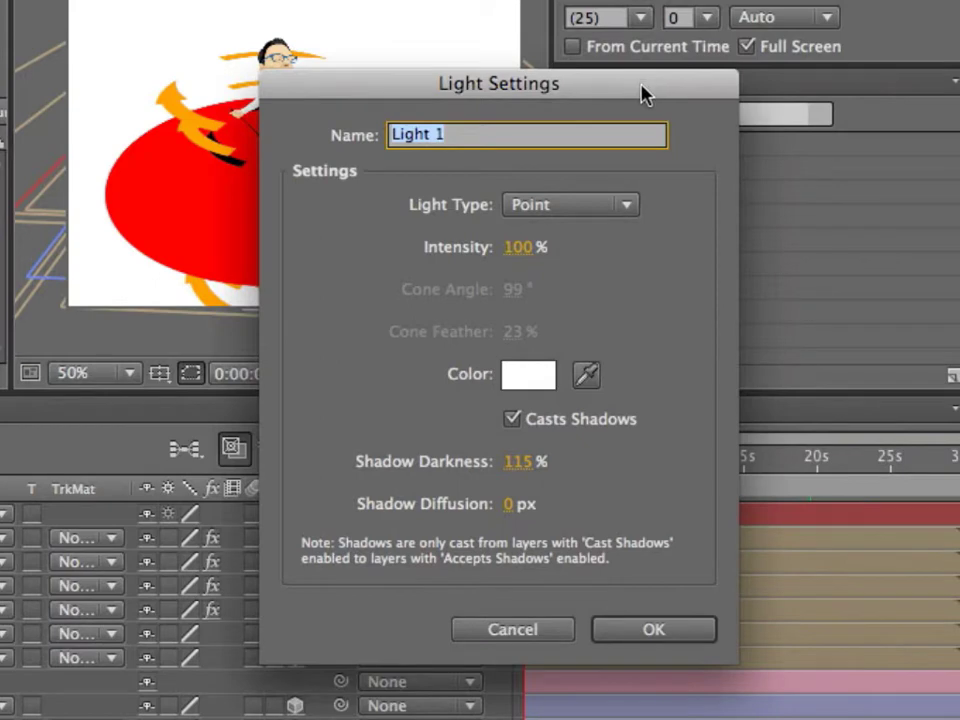
pyautogui.click(612, 214)
pyautogui.click(622, 218)
pyautogui.click(622, 218)
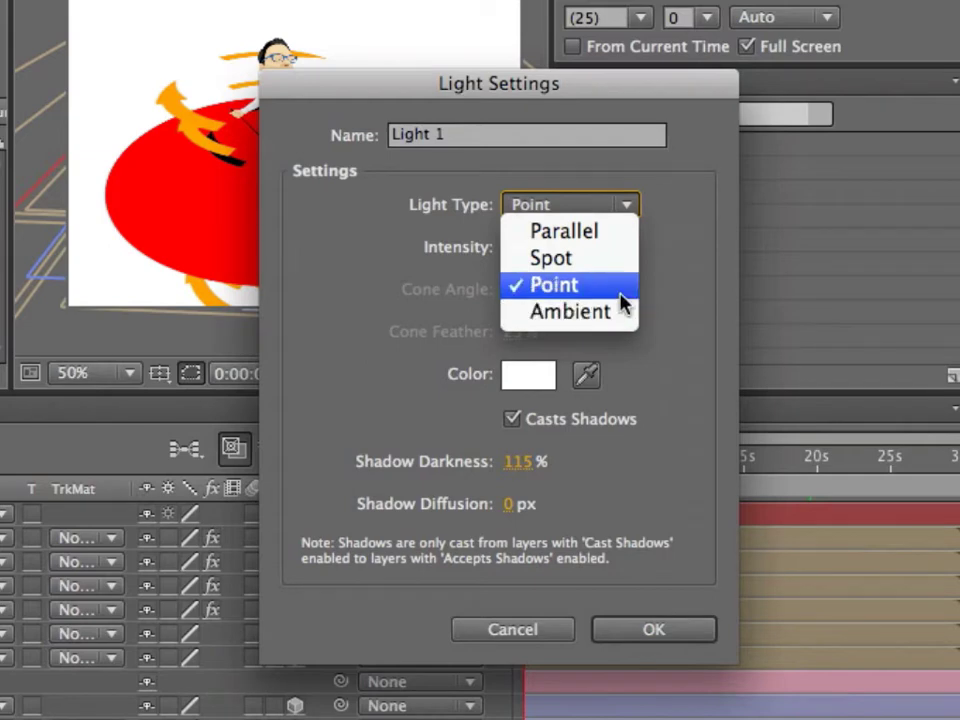
pyautogui.click(651, 222)
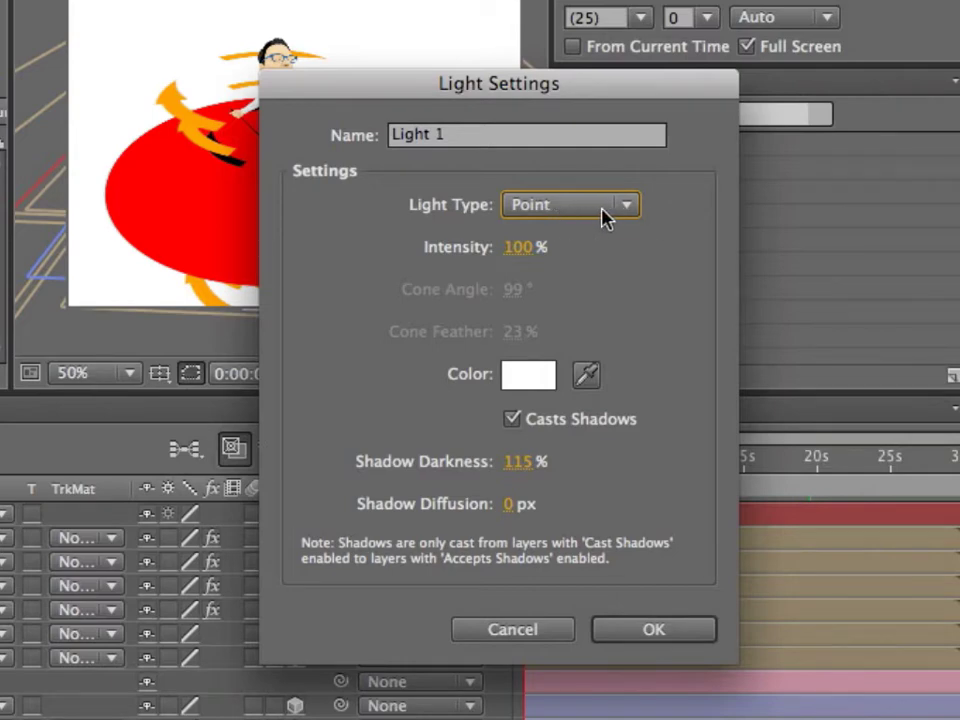
pyautogui.click(628, 206)
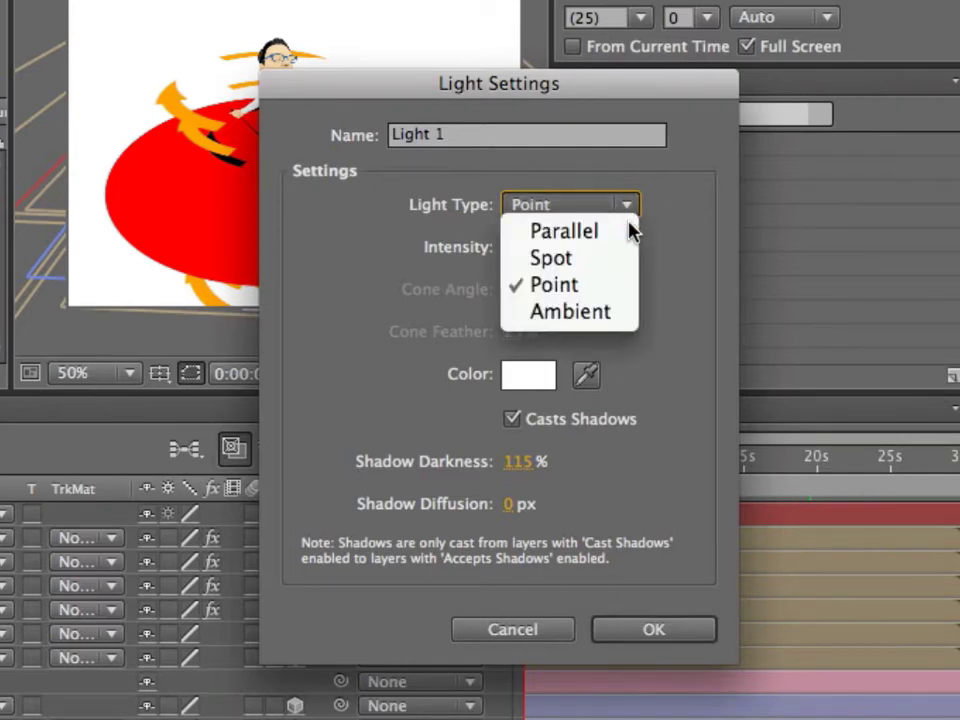
# - Try the Parallel light type, then switch to Spot with a cone angle of 134° and a cone feather of 0%
pyautogui.click(630, 229)
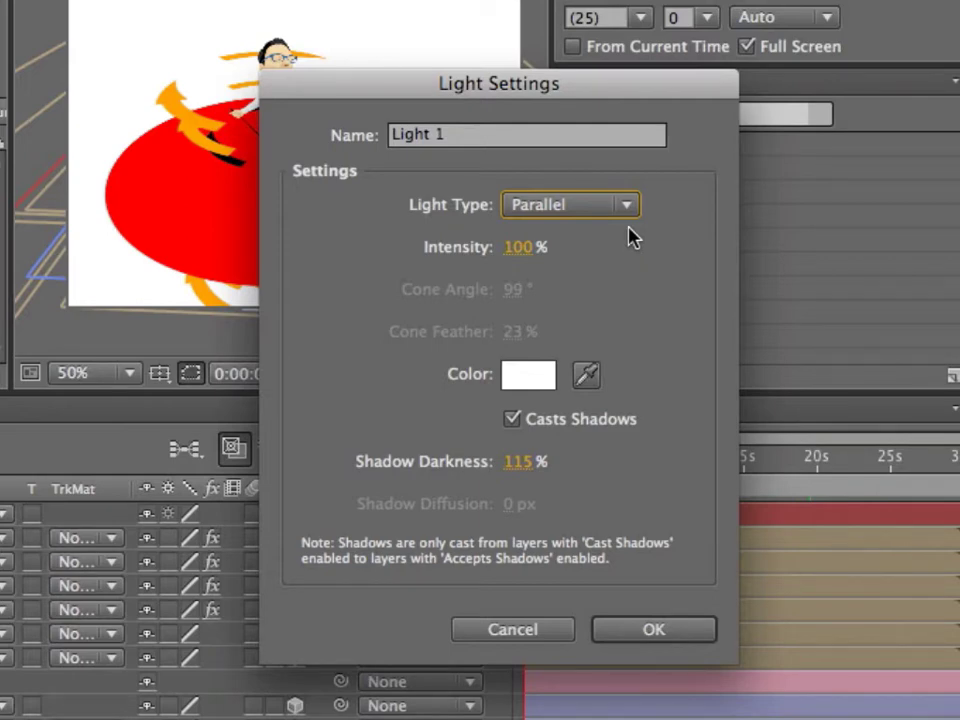
pyautogui.click(620, 205)
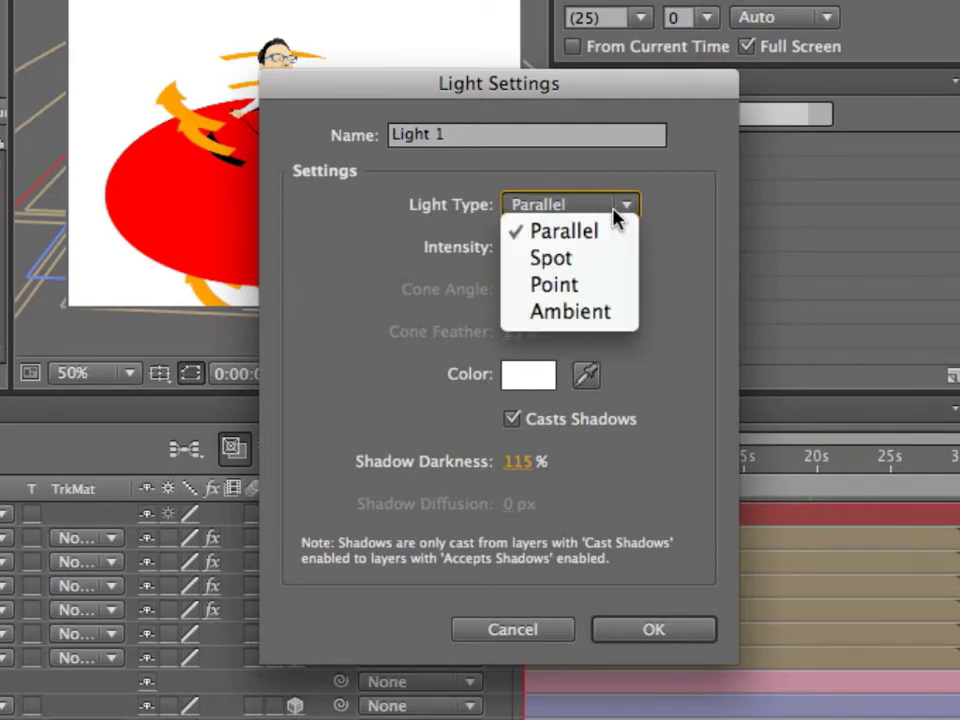
pyautogui.click(607, 259)
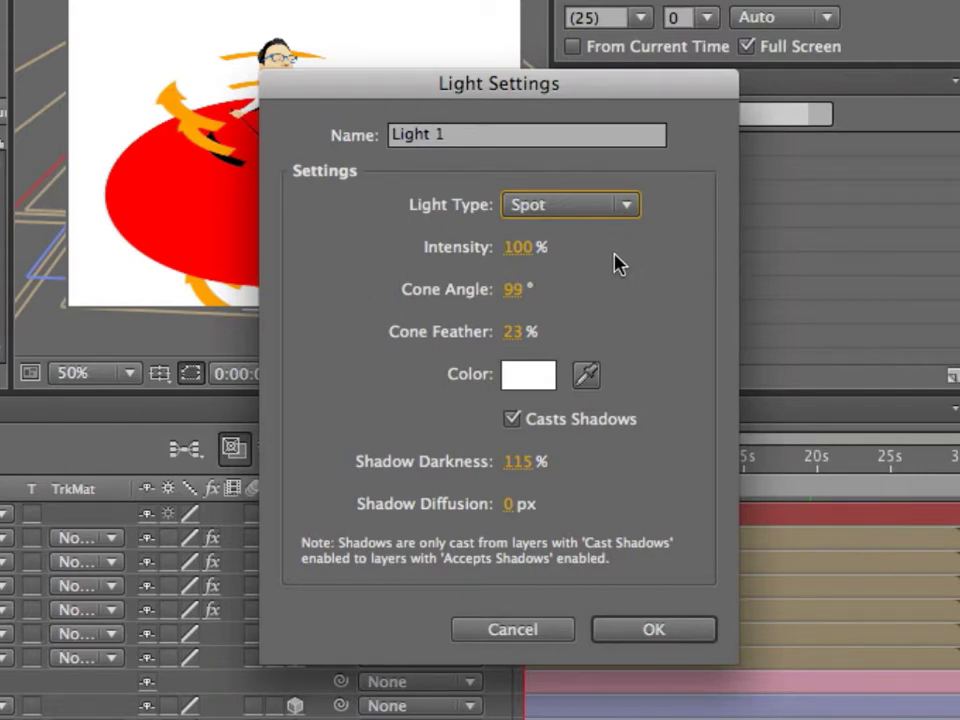
pyautogui.moveTo(525, 297); pyautogui.dragTo(458, 331)
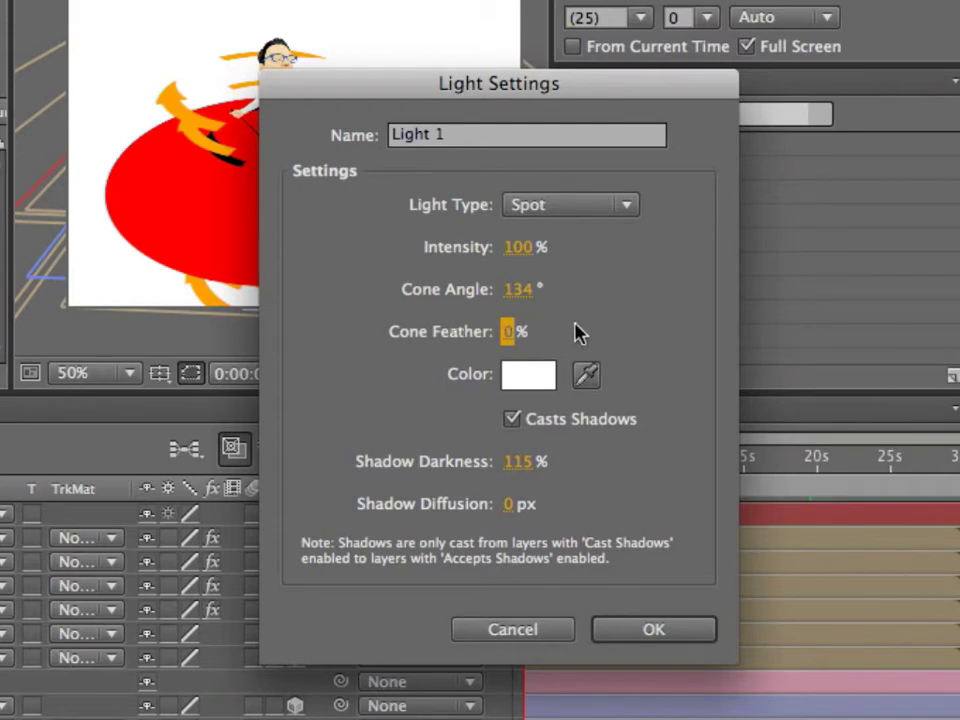
# - Try the Point and Ambient light types, varying the ambient intensity and returning it to 100%
pyautogui.click(621, 212)
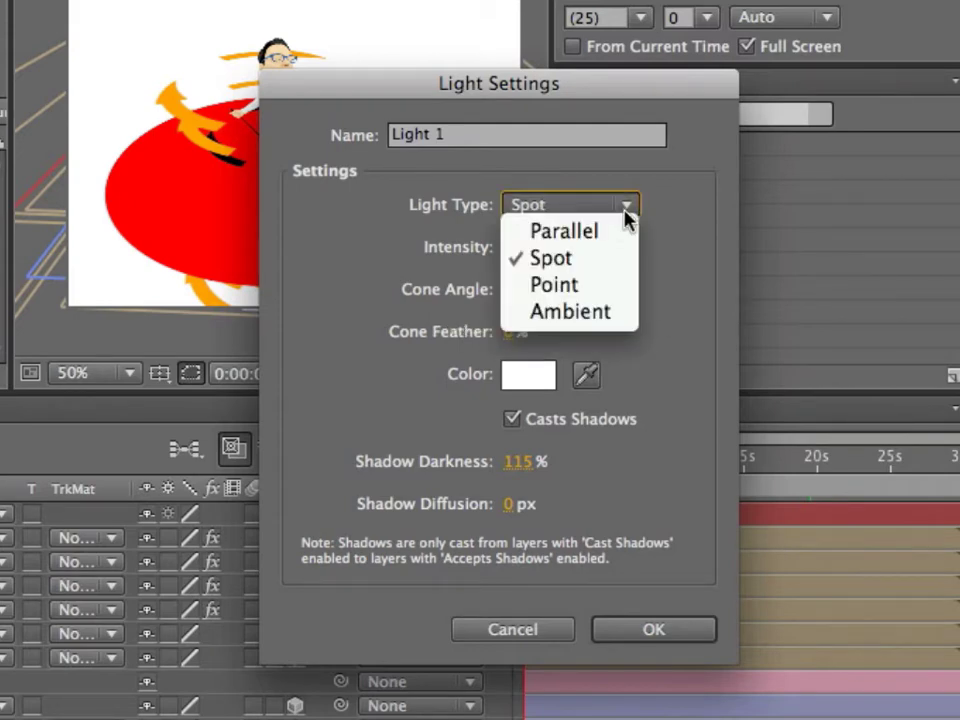
pyautogui.click(596, 283)
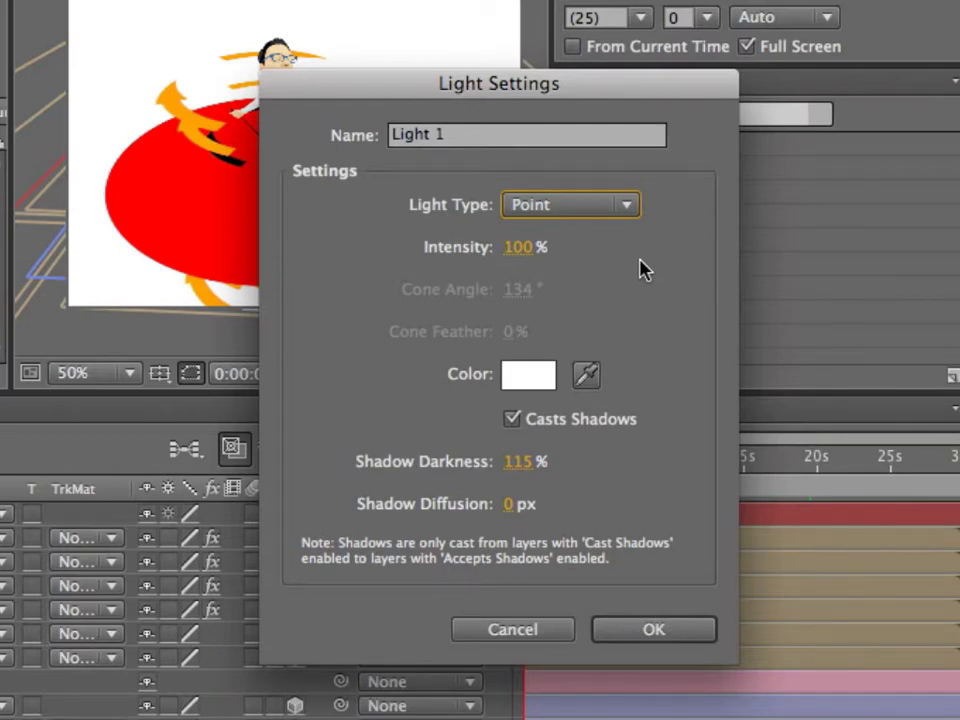
pyautogui.click(627, 206)
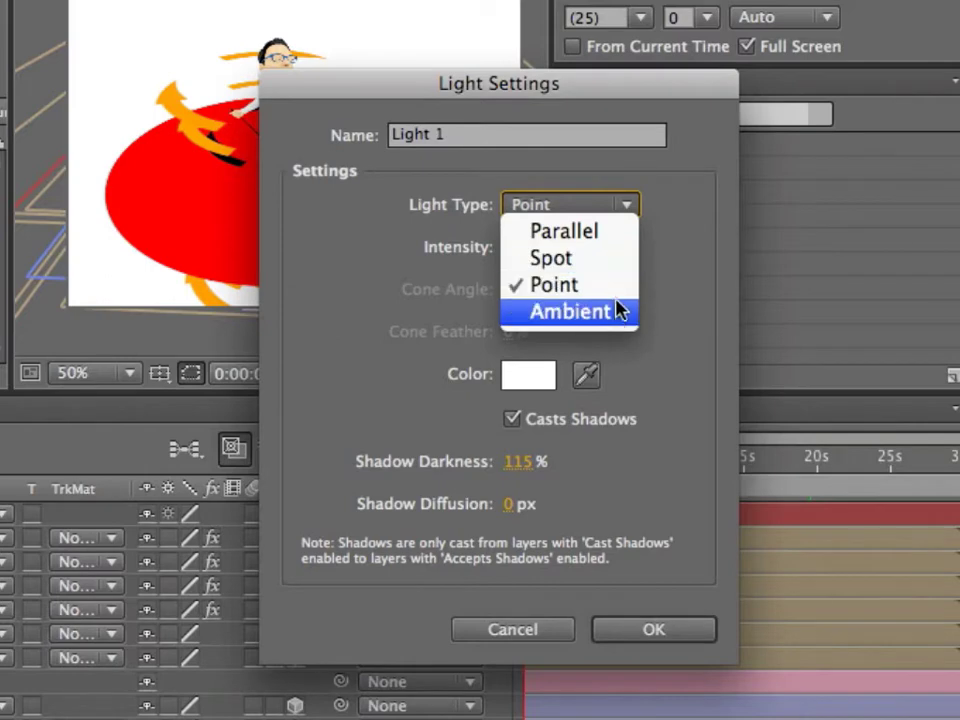
pyautogui.click(572, 312)
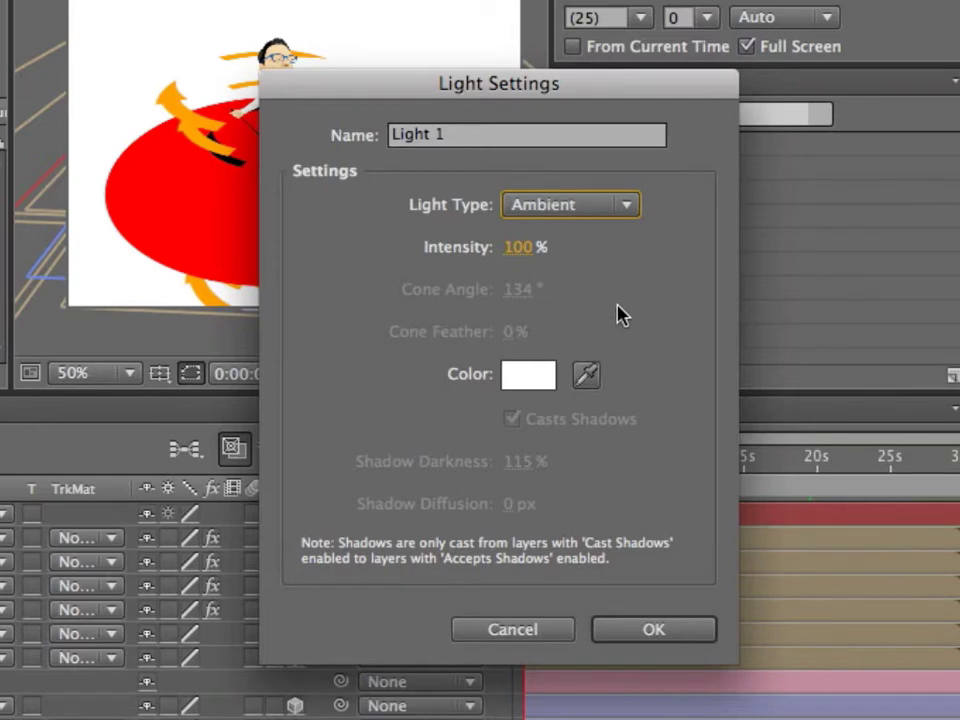
pyautogui.moveTo(534, 252); pyautogui.dragTo(439, 246)
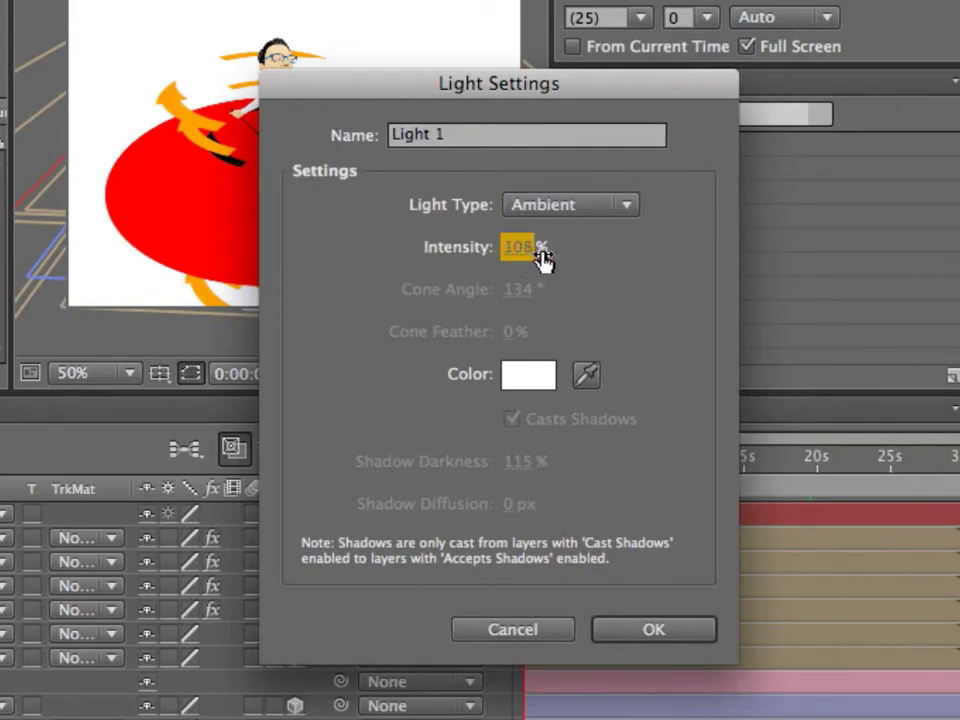
pyautogui.moveTo(543, 258); pyautogui.dragTo(538, 266)
# - Switch the light back to Spot and toggle its shadow casting off and on again
pyautogui.click(632, 210)
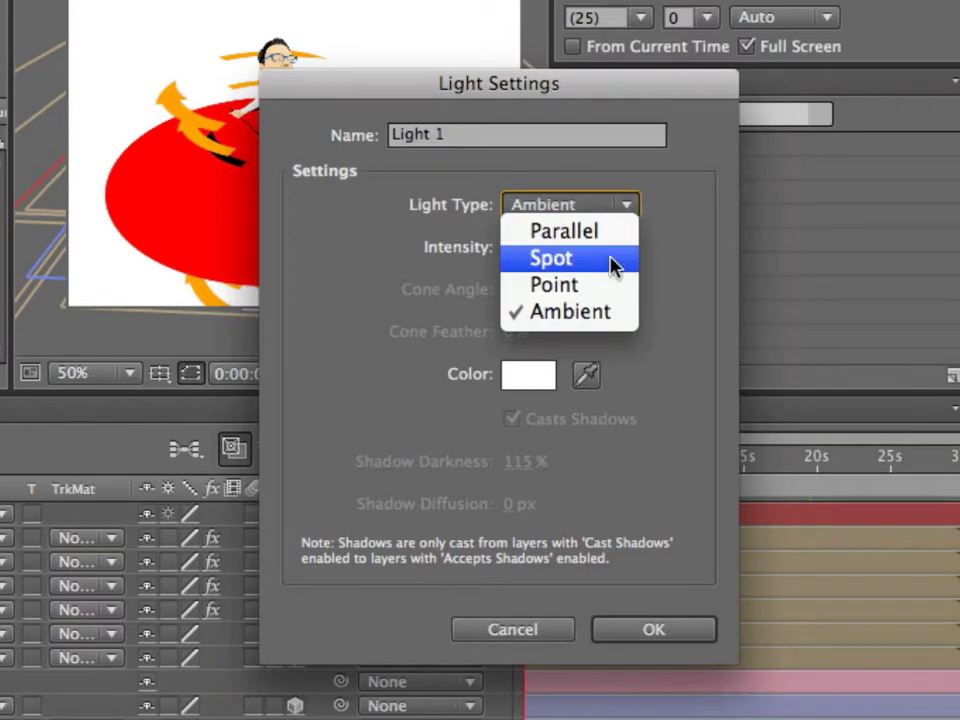
pyautogui.click(614, 262)
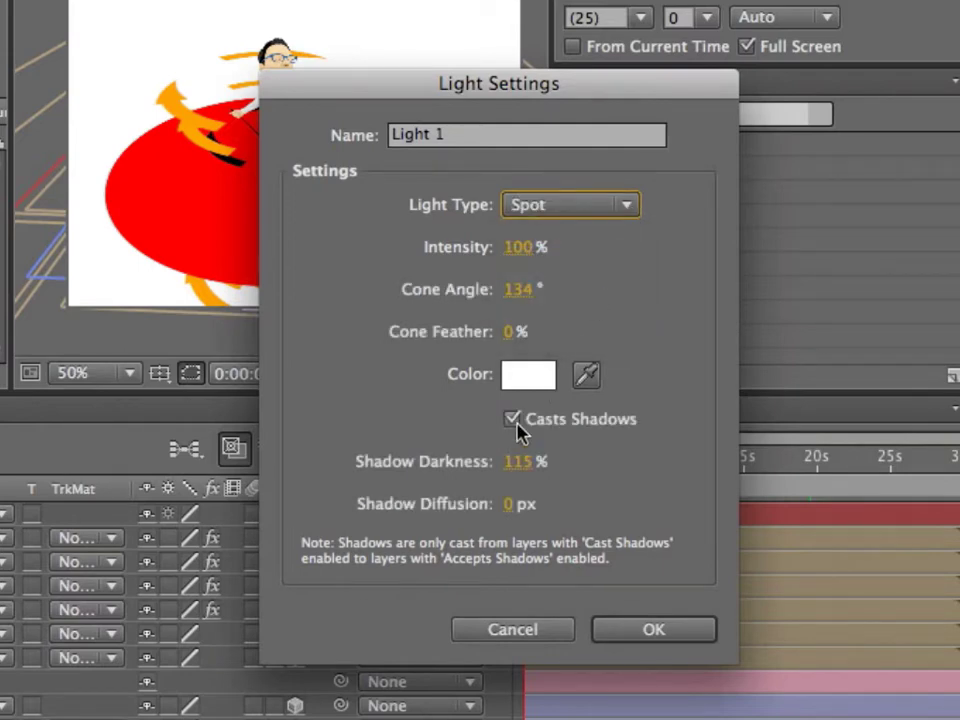
pyautogui.click(513, 420)
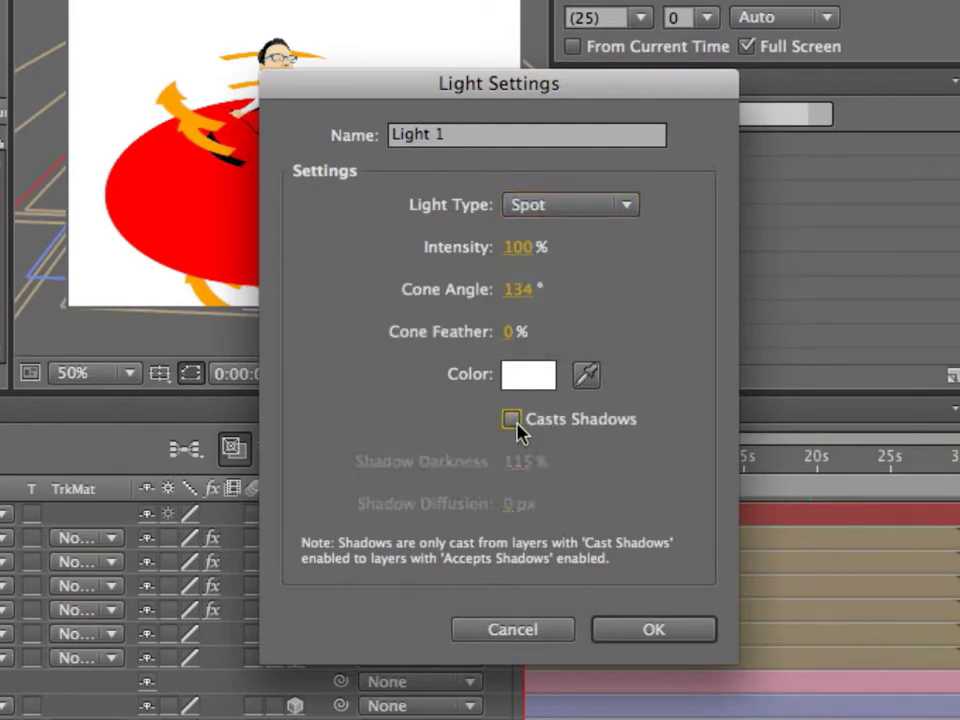
pyautogui.click(570, 426)
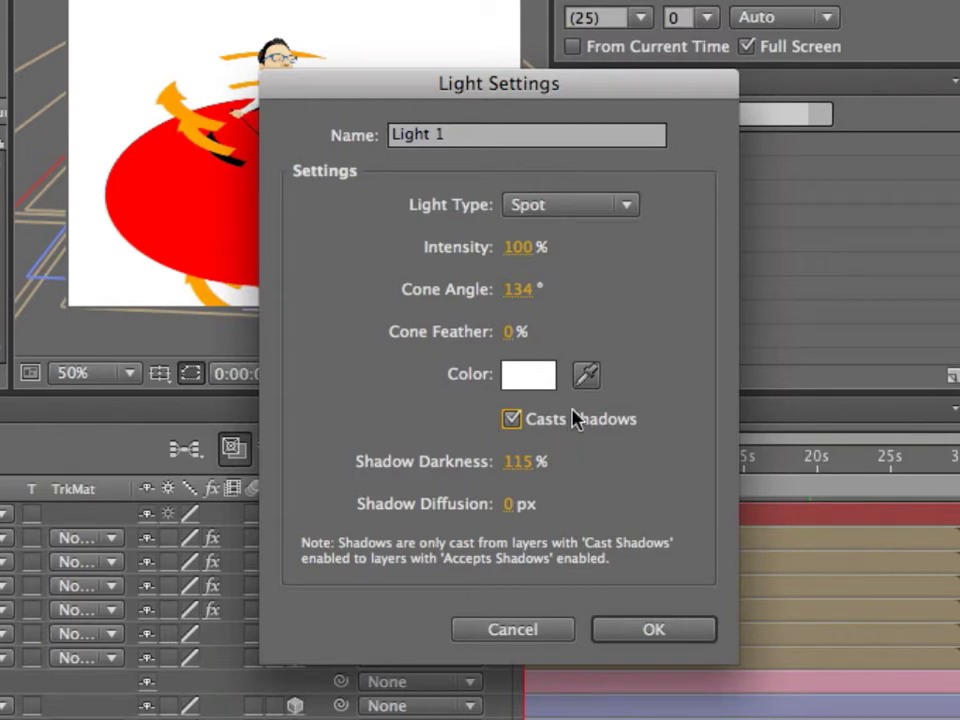
# - Create the light as a shadow-casting Point light with 103% shadow darkness and 0 px shadow diffusion
pyautogui.click(598, 205)
pyautogui.click(587, 288)
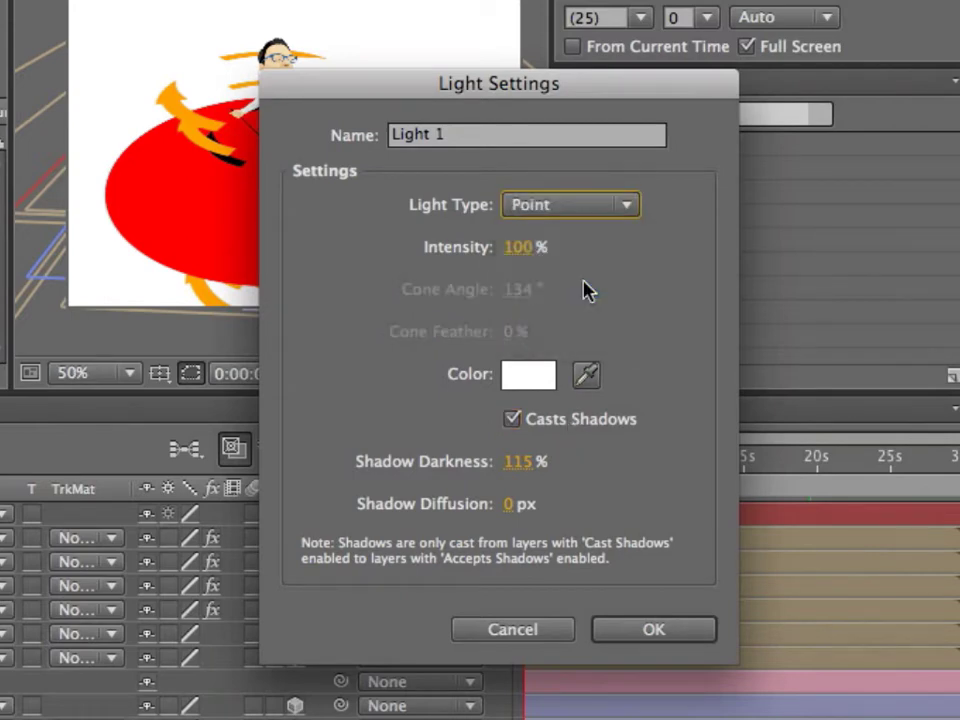
pyautogui.click(573, 426)
pyautogui.click(573, 426)
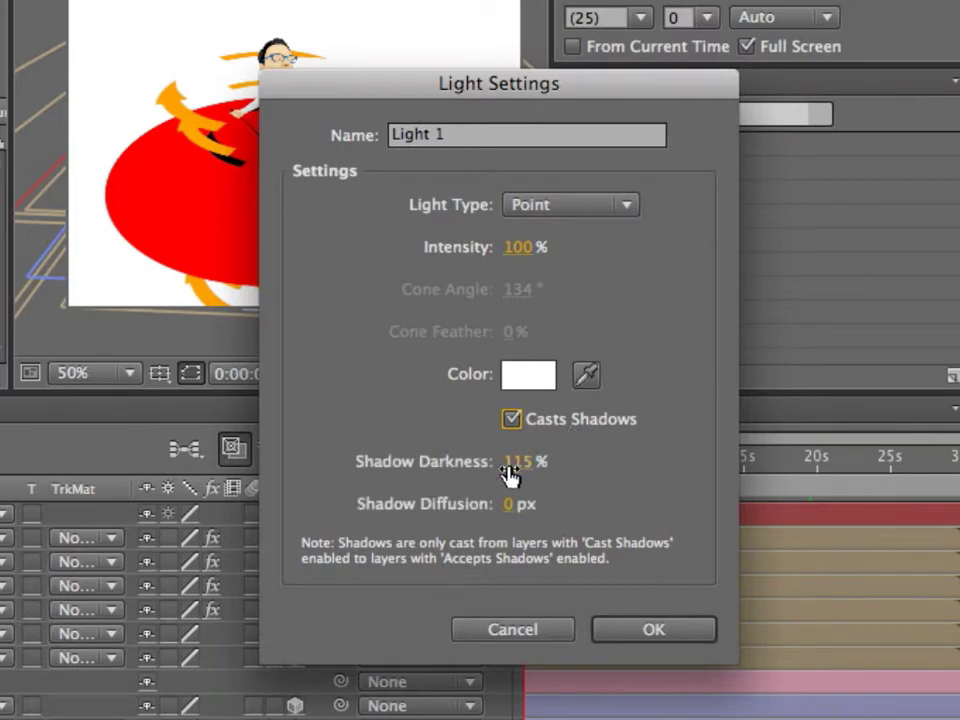
pyautogui.moveTo(514, 476)
pyautogui.mouseDown()
pyautogui.moveTo(574, 461)
pyautogui.moveTo(457, 474)
pyautogui.moveTo(546, 482)
pyautogui.moveTo(509, 475)
pyautogui.moveTo(521, 484)
pyautogui.mouseUp()
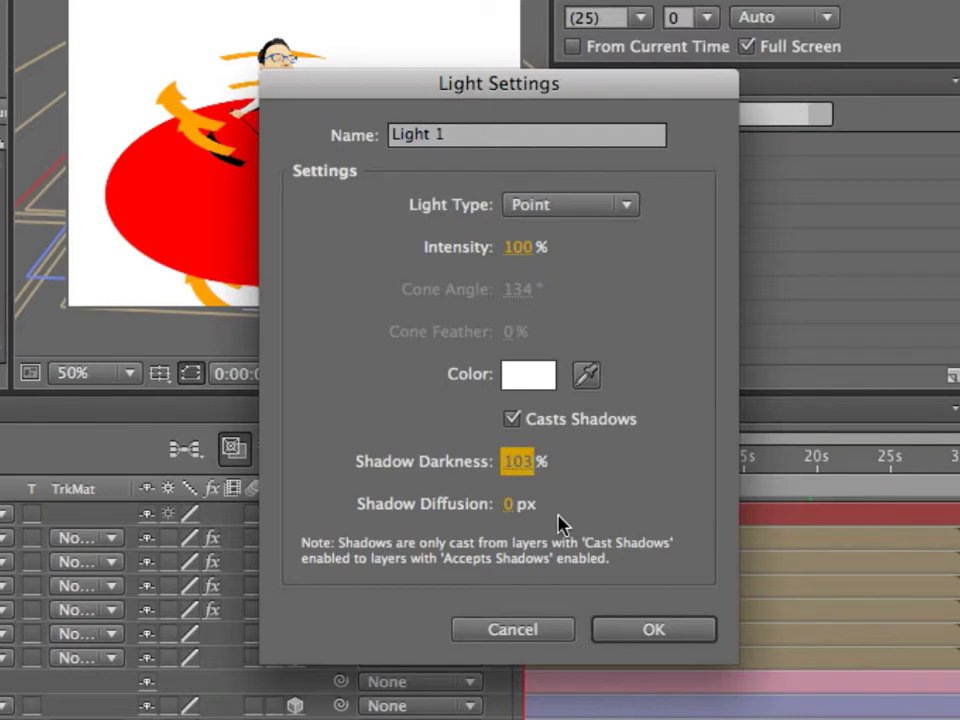
pyautogui.moveTo(512, 520); pyautogui.dragTo(482, 513)
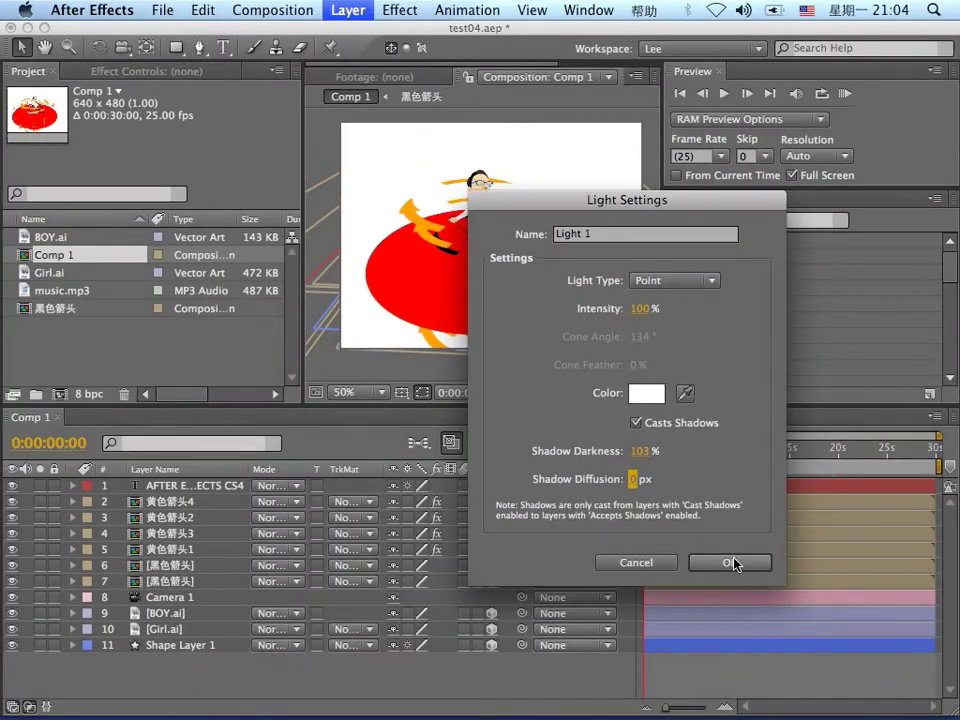
pyautogui.click(733, 563)
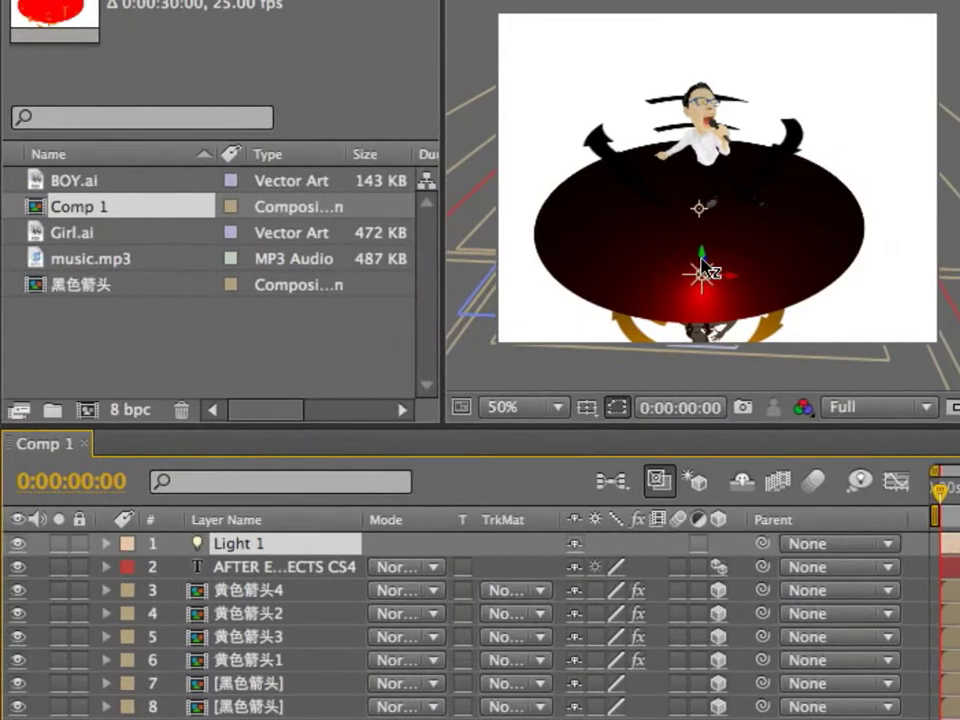
# - Move the new light straight up so it sits above the singing boy's head, and magnify the composition to 100%
pyautogui.moveTo(703, 268); pyautogui.dragTo(710, 45)
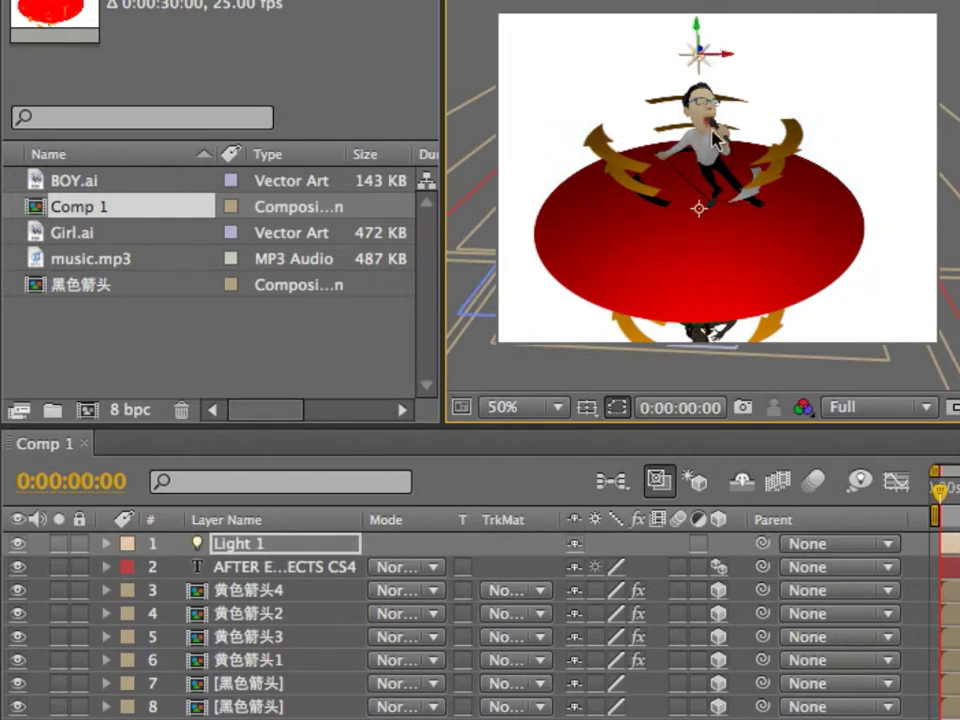
pyautogui.press('.')
pyautogui.press('.')
pyautogui.moveTo(734, 128); pyautogui.dragTo(739, 214)
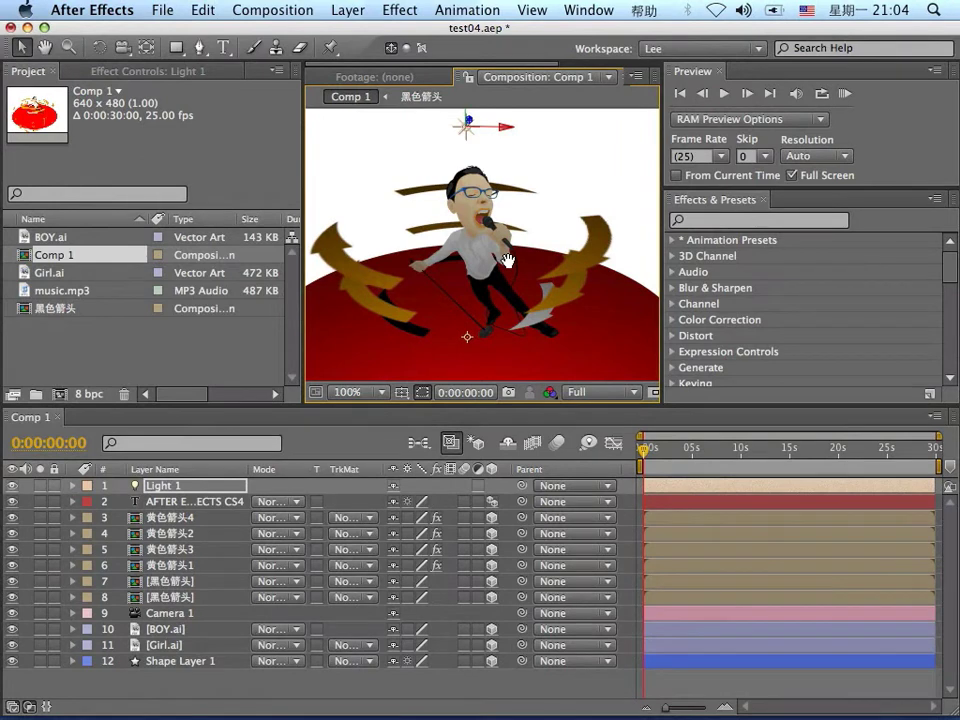
pyautogui.moveTo(508, 260); pyautogui.dragTo(483, 247)
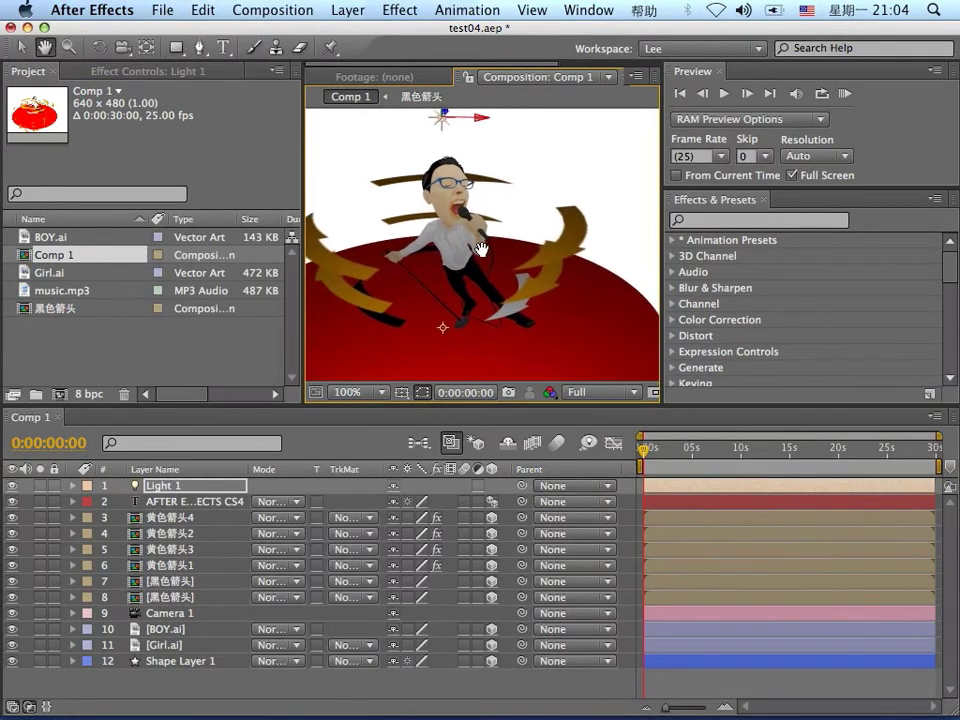
pyautogui.press('v')
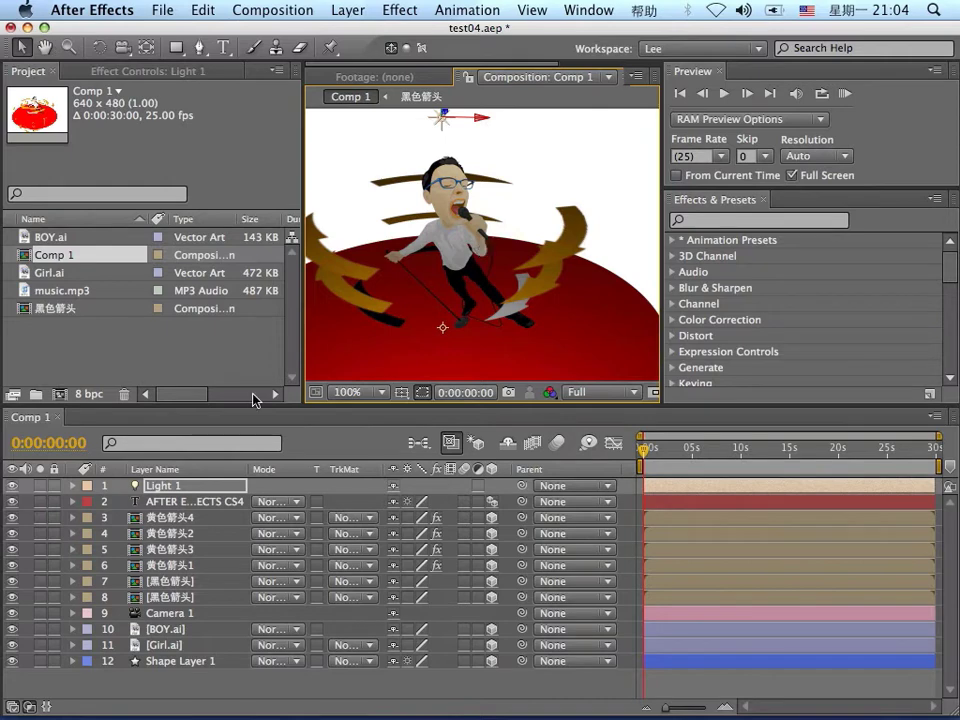
# - Examine the light options of Light 1 and the material options of the BOY.ai layer, focusing on their Casts Shadows settings
pyautogui.click(73, 487)
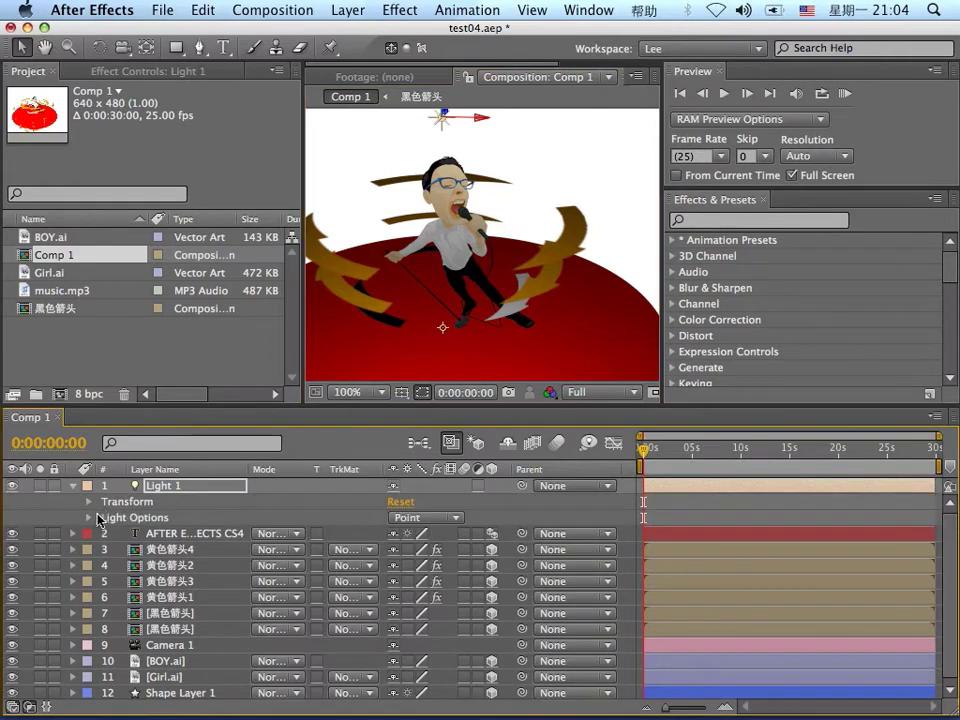
pyautogui.click(89, 518)
pyautogui.click(152, 566)
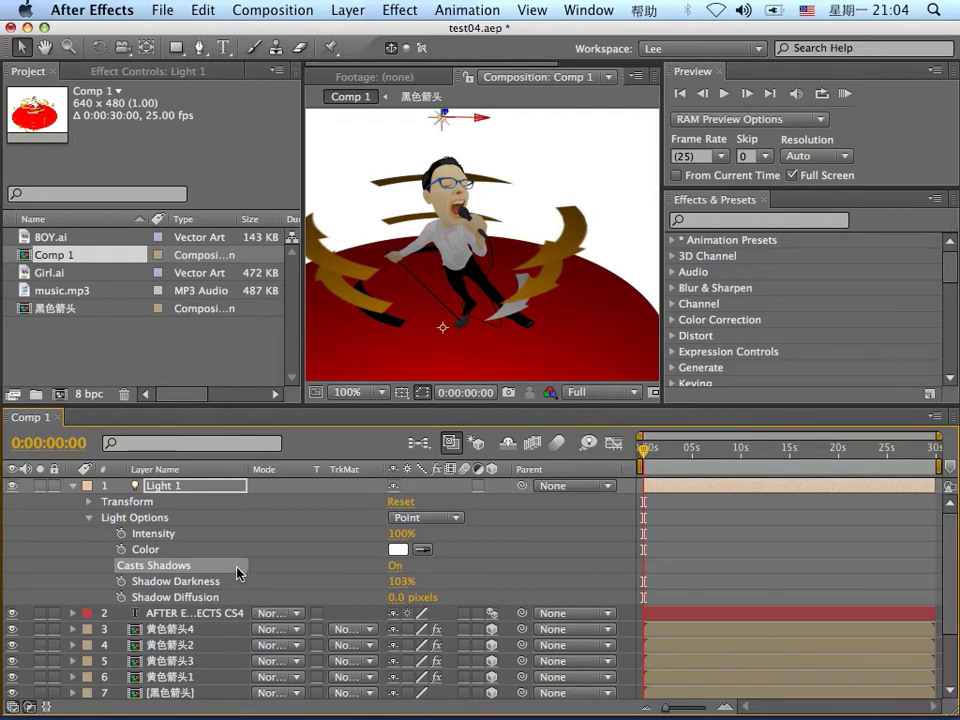
pyautogui.click(73, 486)
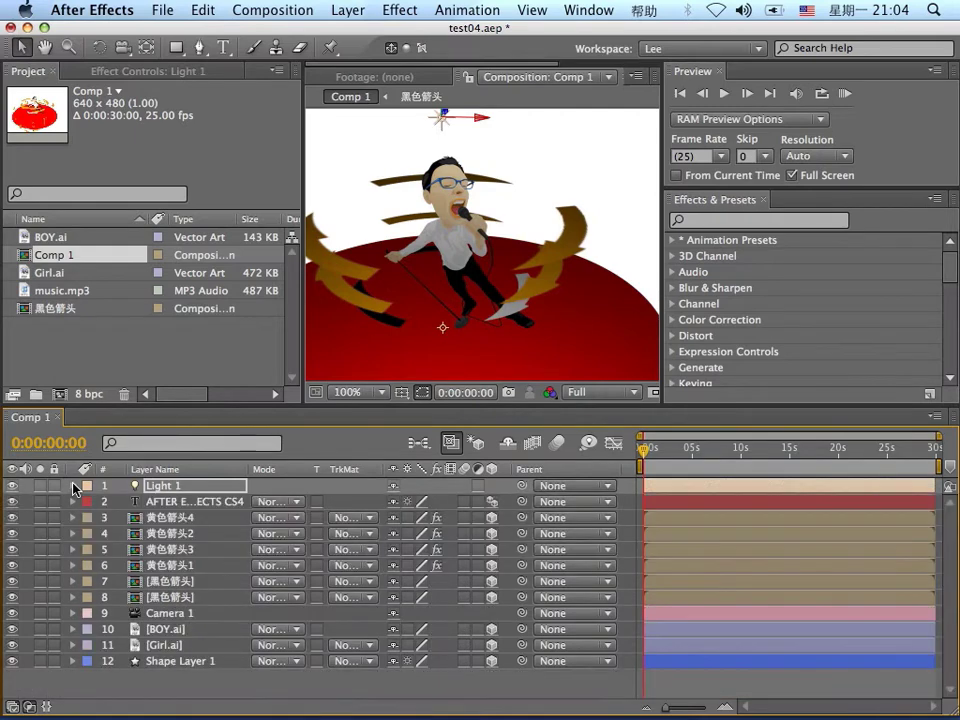
pyautogui.click(180, 629)
pyautogui.click(73, 629)
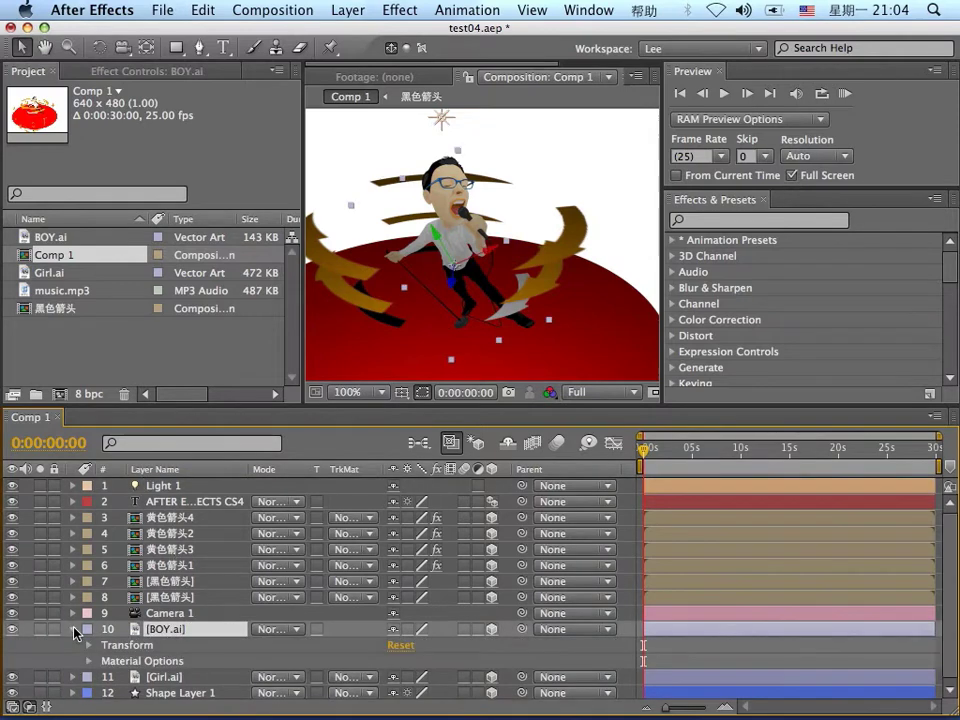
pyautogui.click(90, 662)
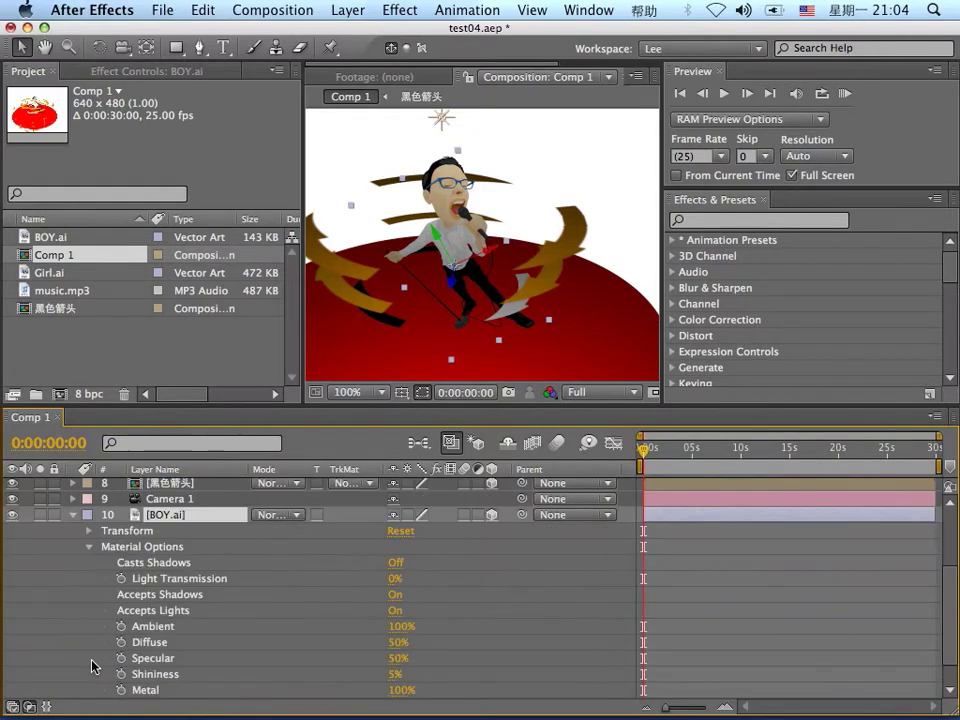
pyautogui.click(160, 567)
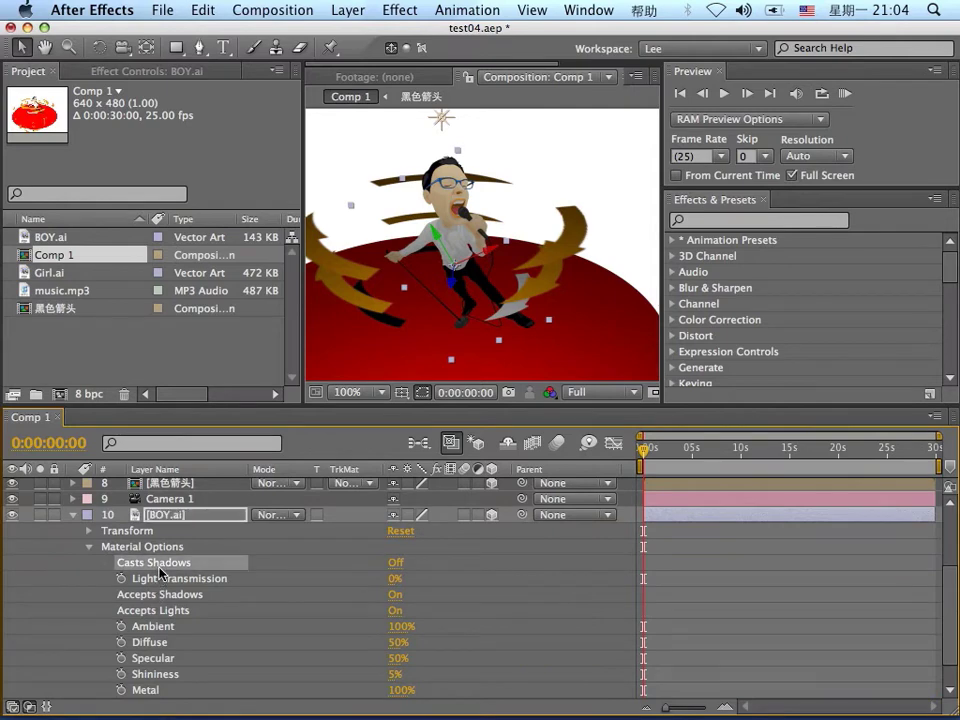
pyautogui.click(73, 515)
# - Turn on Casts Shadows in the material options of the BOY.ai layer
pyautogui.click(170, 663)
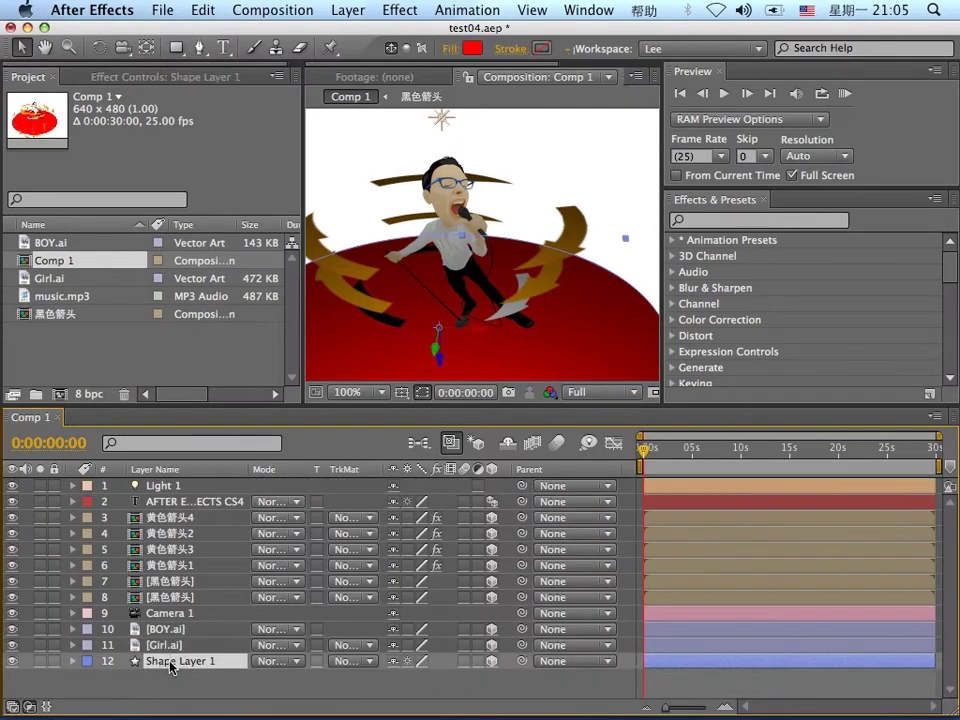
pyautogui.click(165, 629)
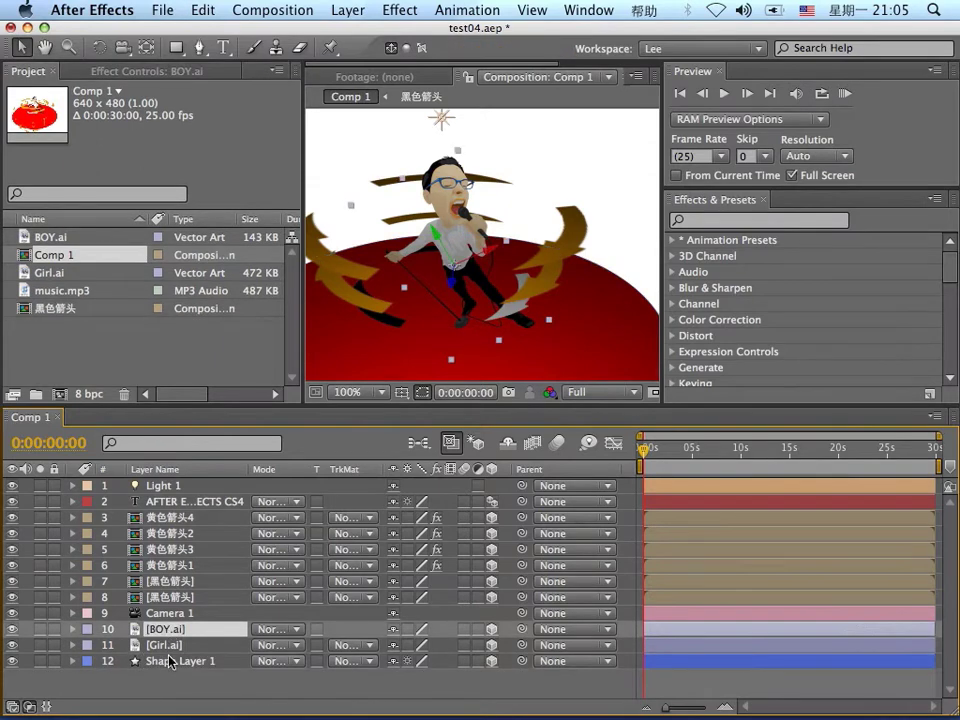
pyautogui.click(170, 662)
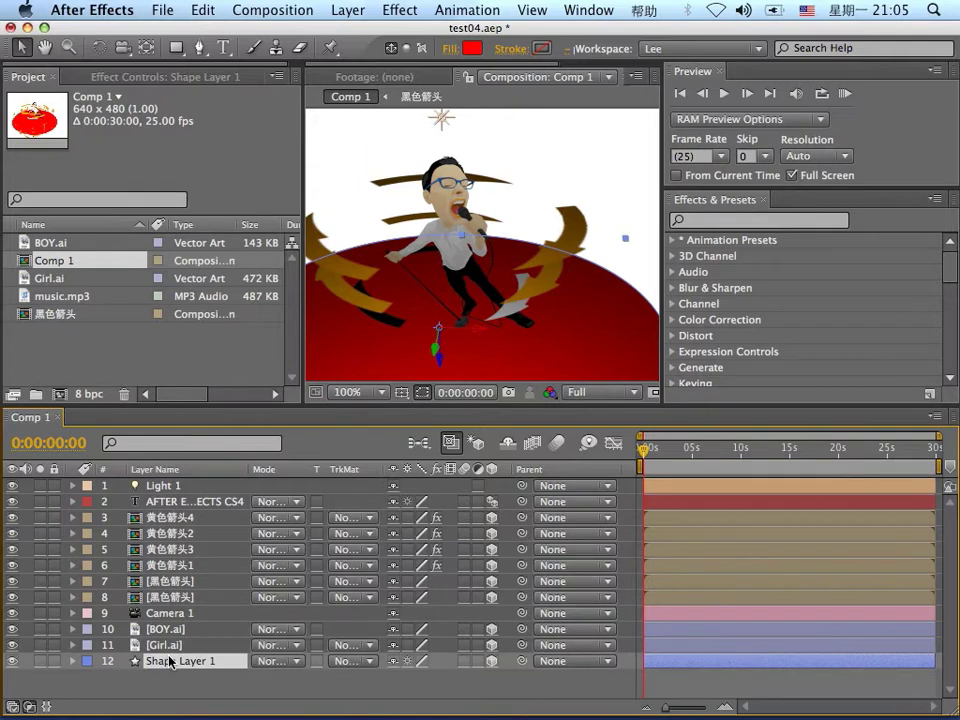
pyautogui.click(168, 630)
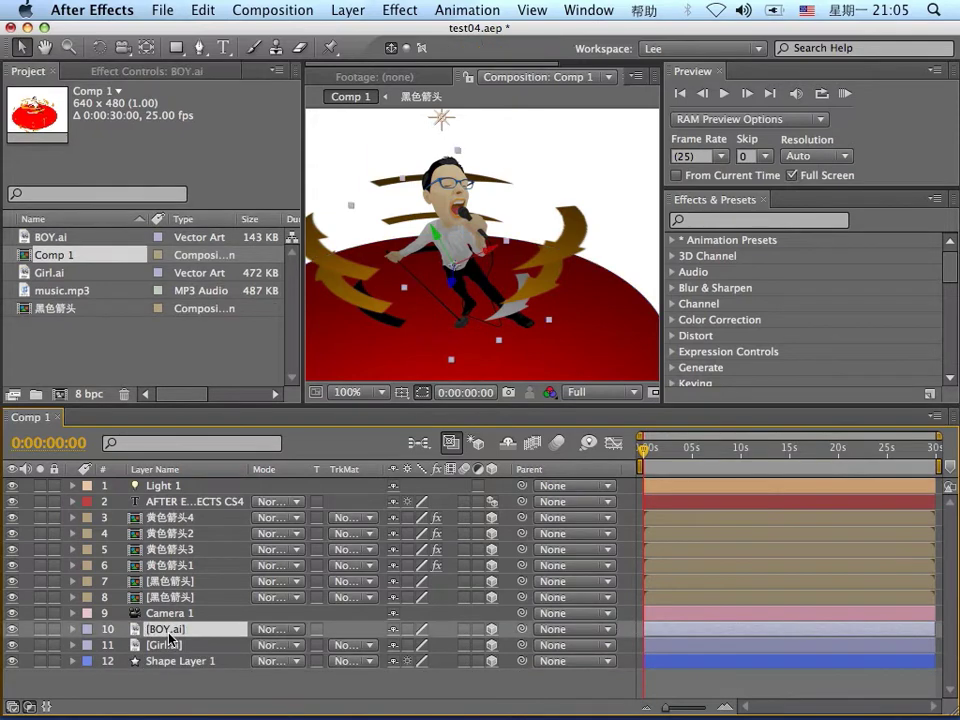
pyautogui.click(73, 629)
pyautogui.click(126, 551)
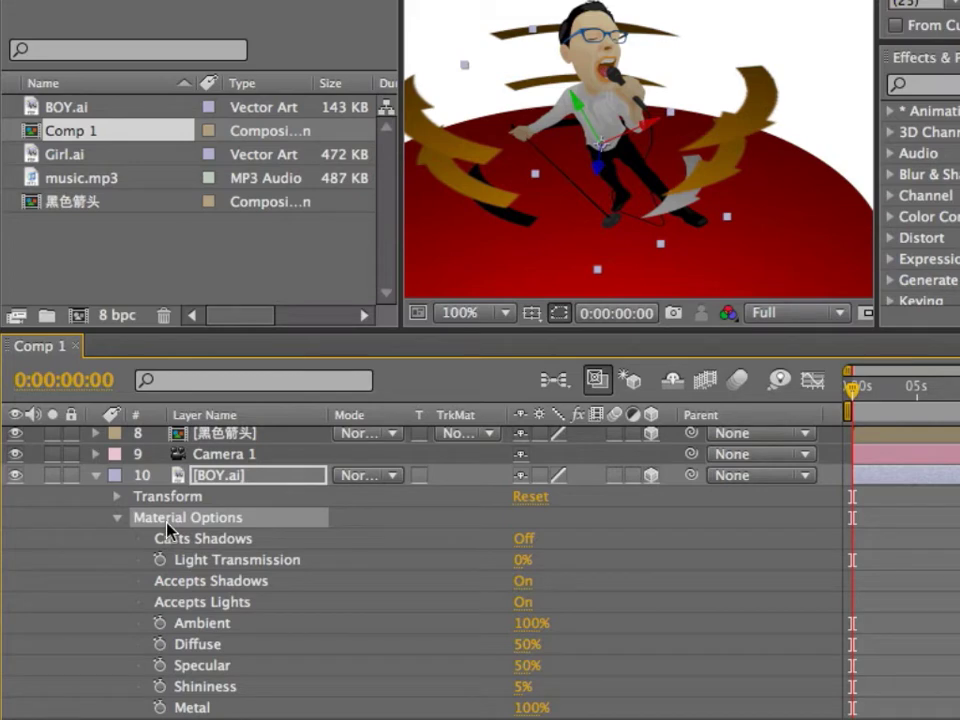
pyautogui.click(314, 545)
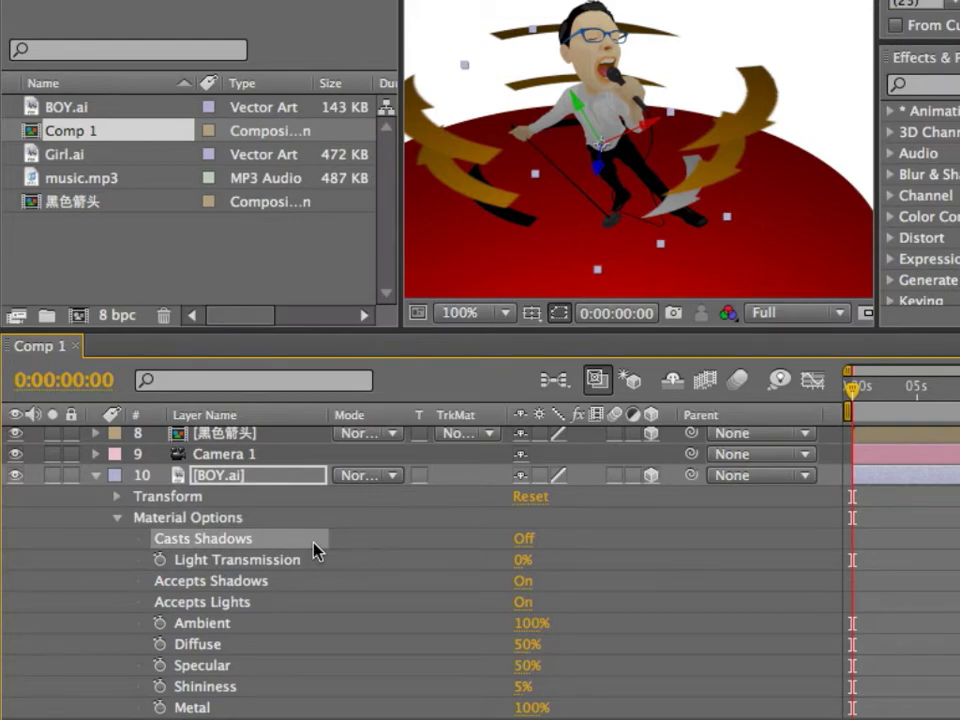
pyautogui.click(521, 541)
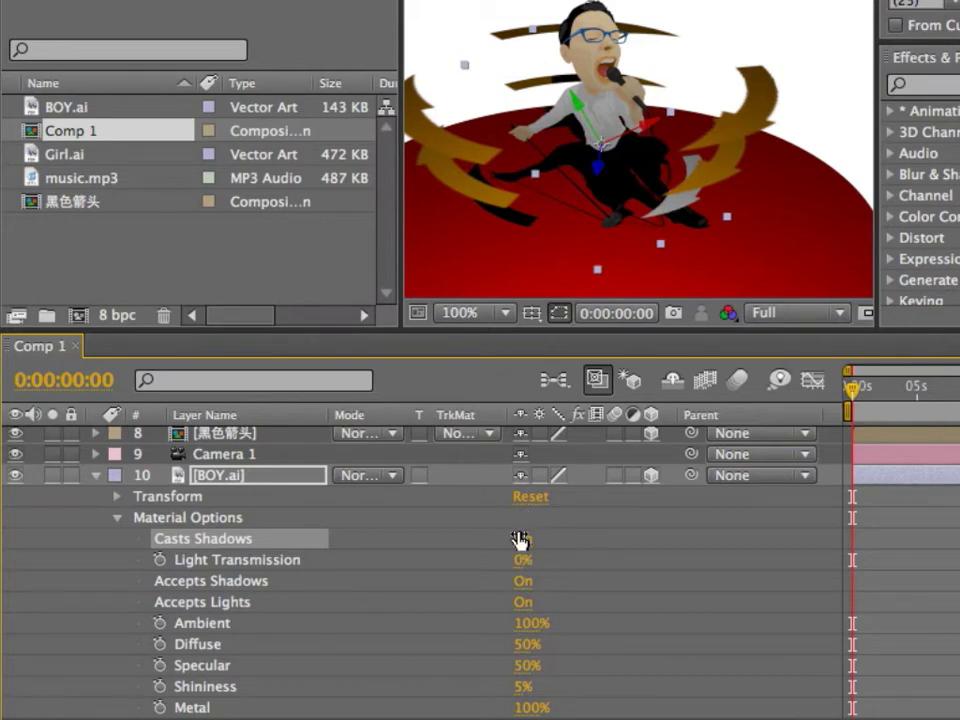
# - Toggle the BOY.ai layer's Accepts Lights option off and on again to compare its lighting
pyautogui.click(235, 582)
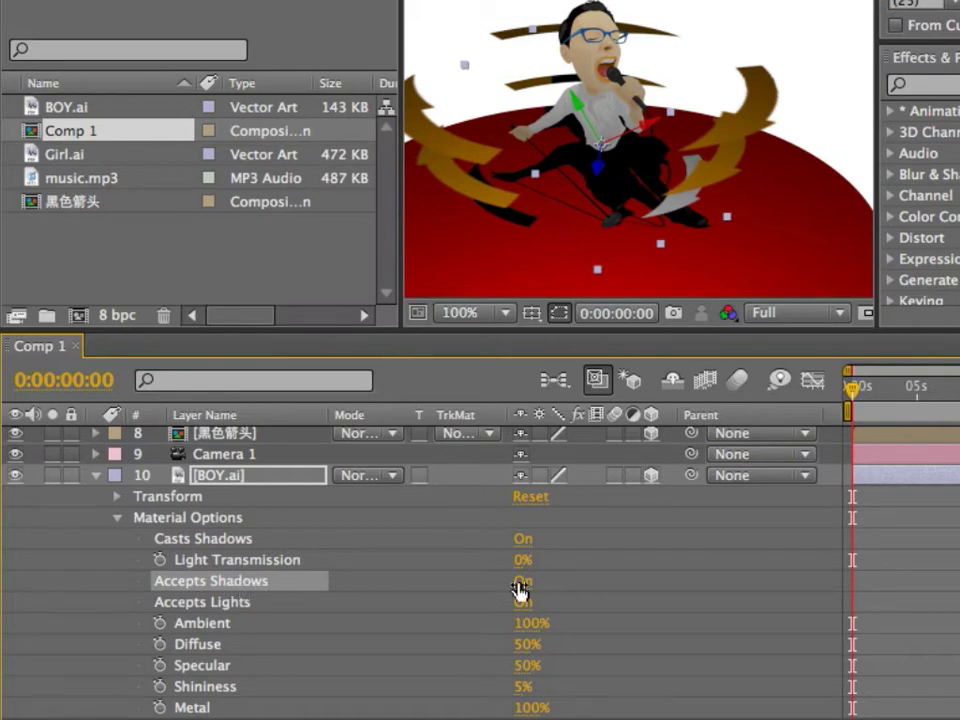
pyautogui.click(238, 606)
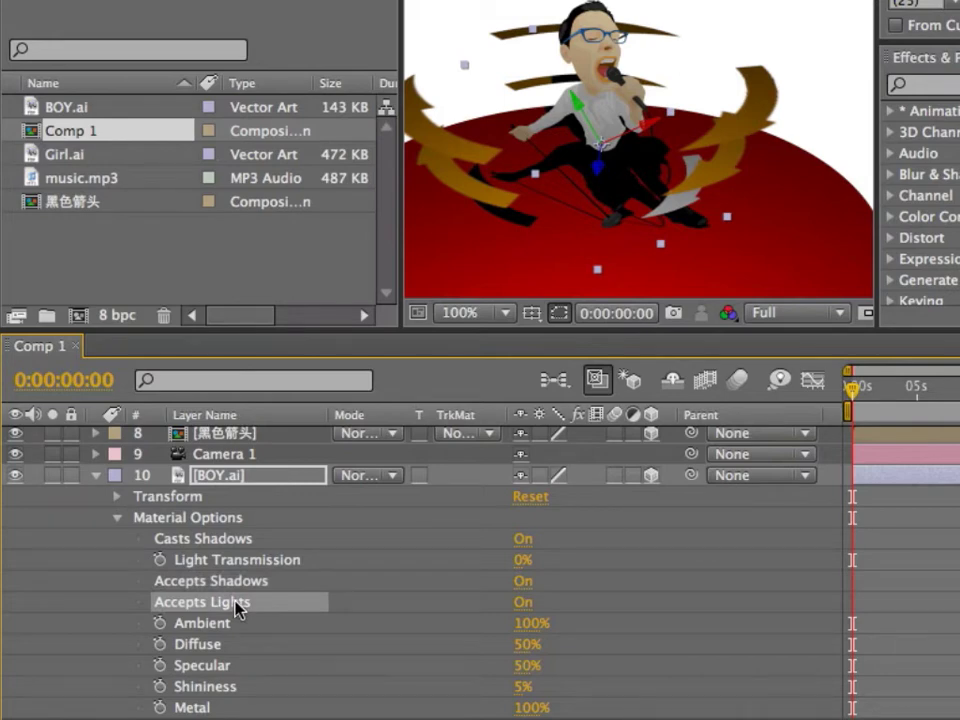
pyautogui.click(521, 604)
pyautogui.click(521, 604)
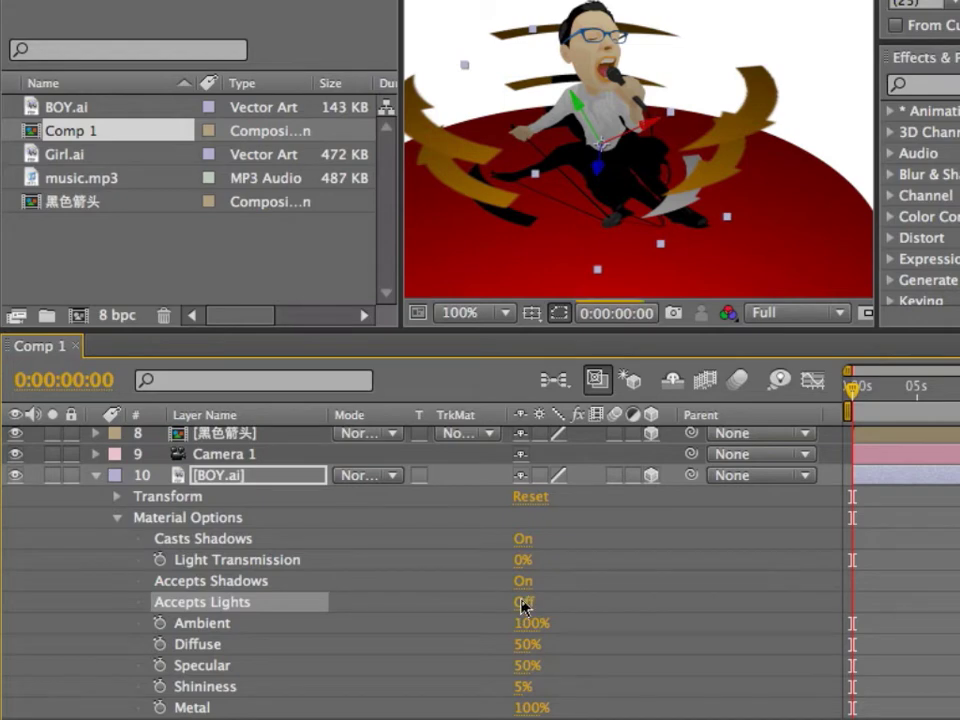
pyautogui.click(521, 603)
pyautogui.click(521, 603)
# - Cycle the BOY.ai layer's Casts Shadows option through its modes and back to On
pyautogui.click(235, 545)
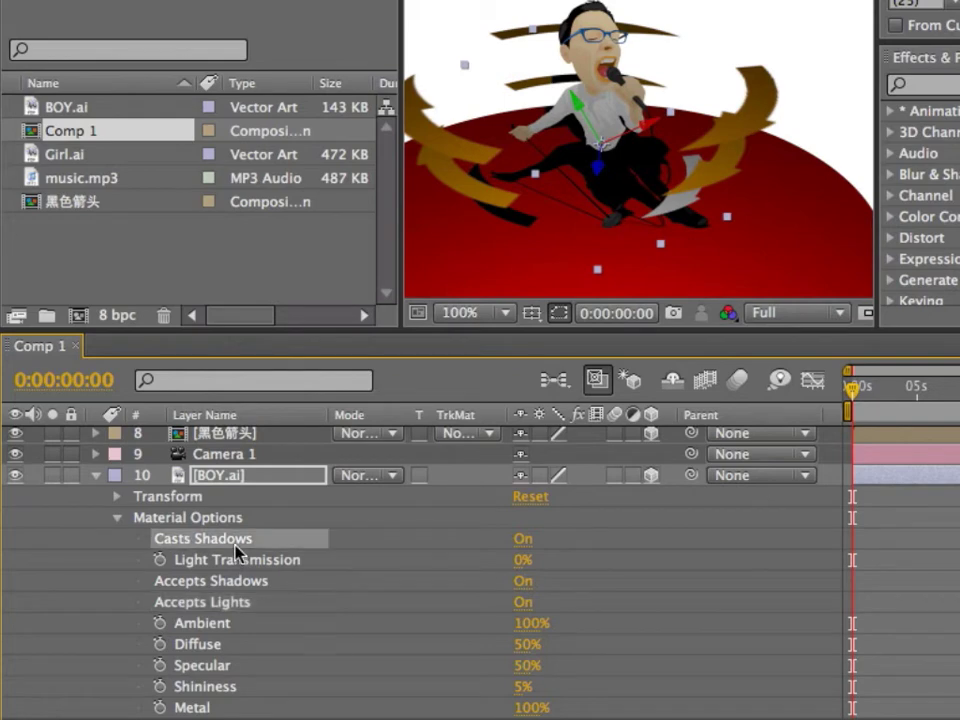
pyautogui.click(531, 542)
pyautogui.click(530, 543)
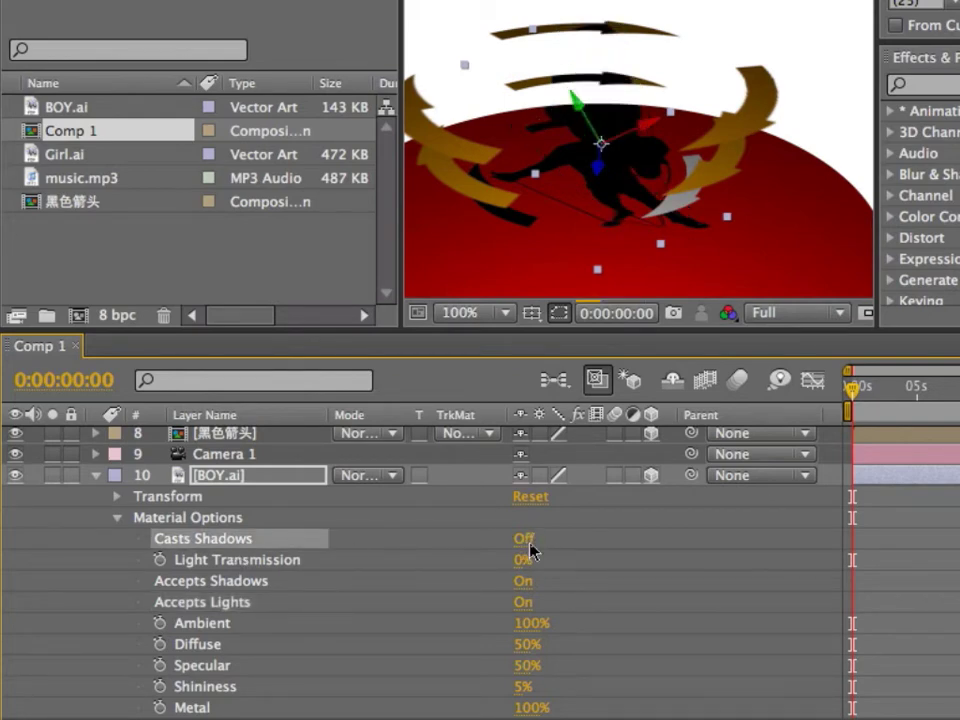
pyautogui.click(530, 545)
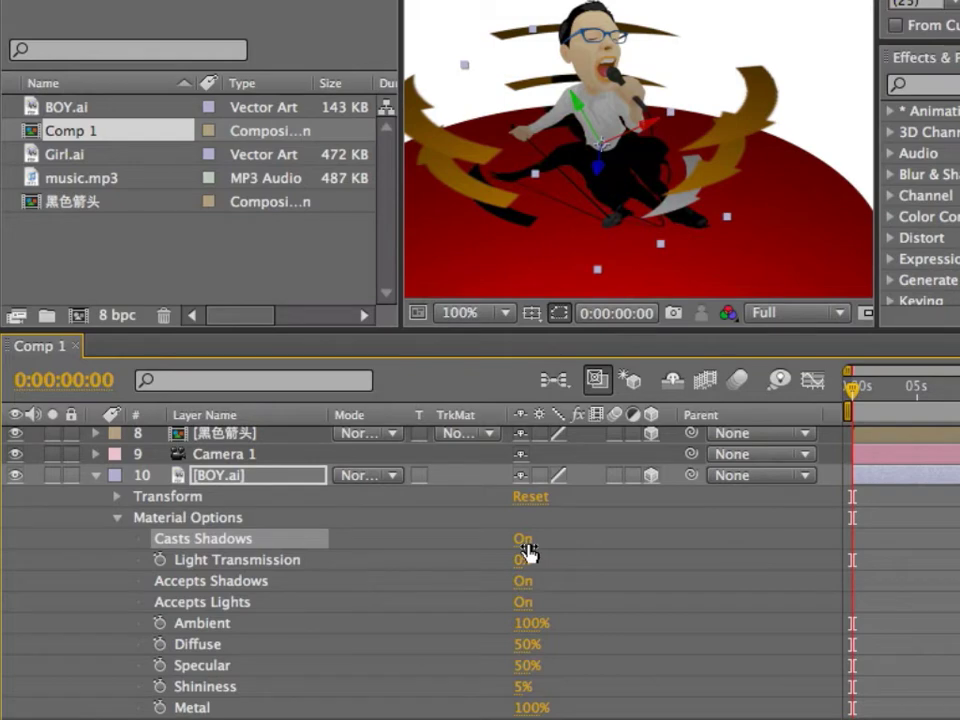
# - Turn off Accepts Lights and Accepts Shadows for the BOY.ai layer, then collapse its properties
pyautogui.click(262, 602)
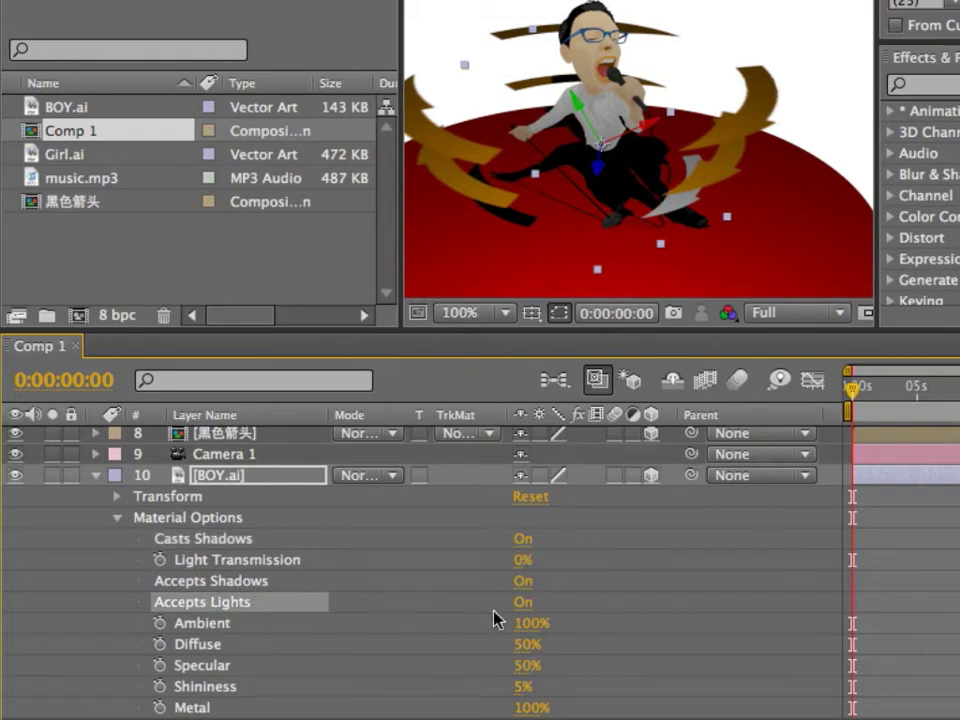
pyautogui.click(527, 604)
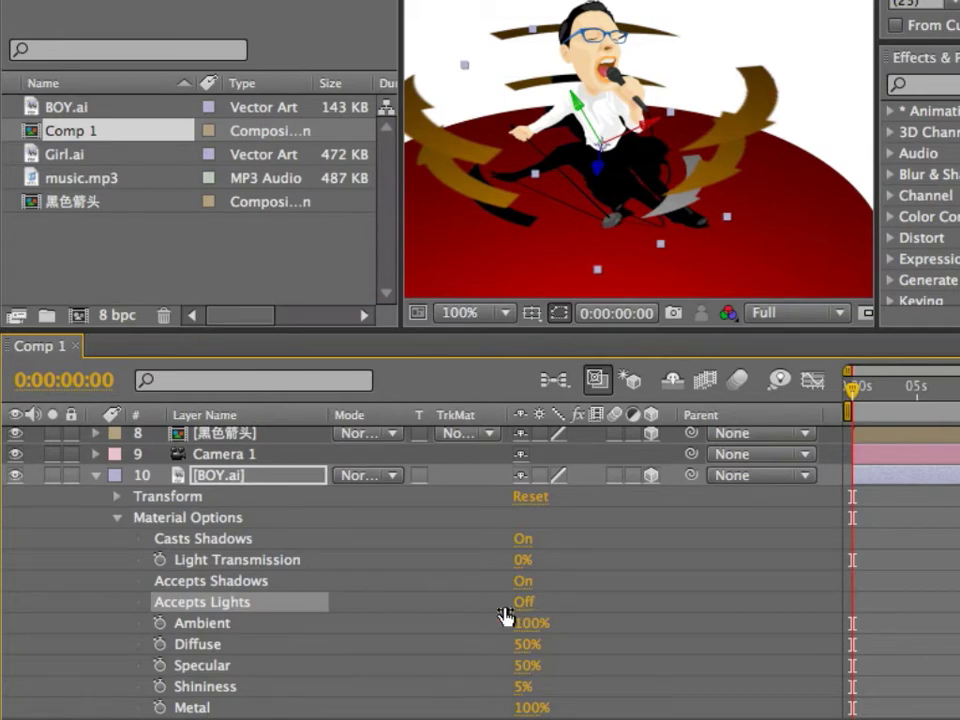
pyautogui.click(268, 583)
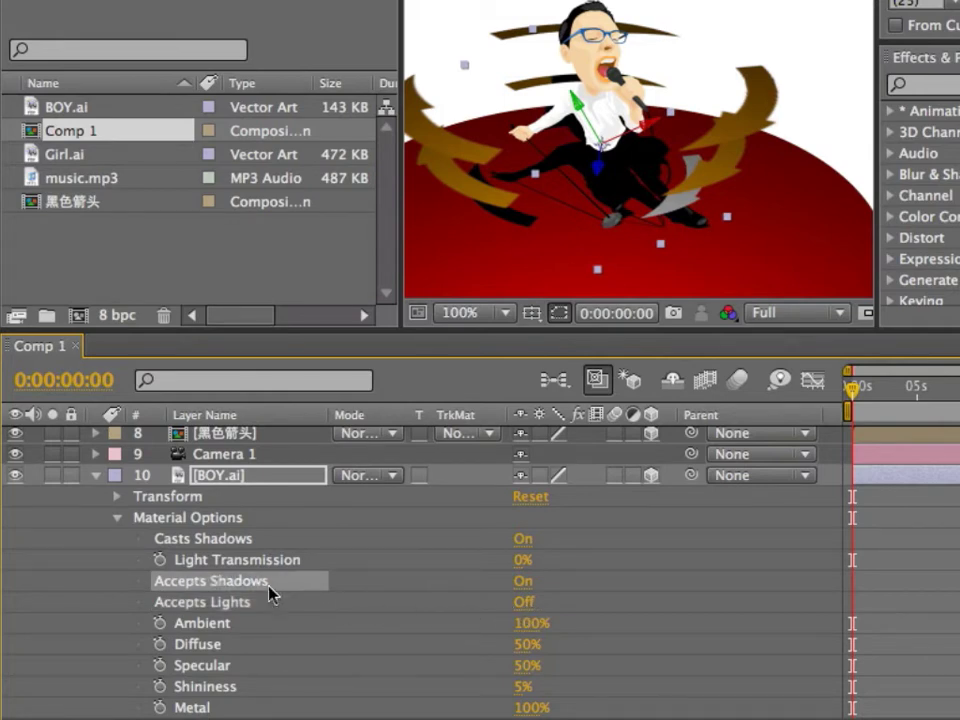
pyautogui.click(525, 586)
pyautogui.click(93, 476)
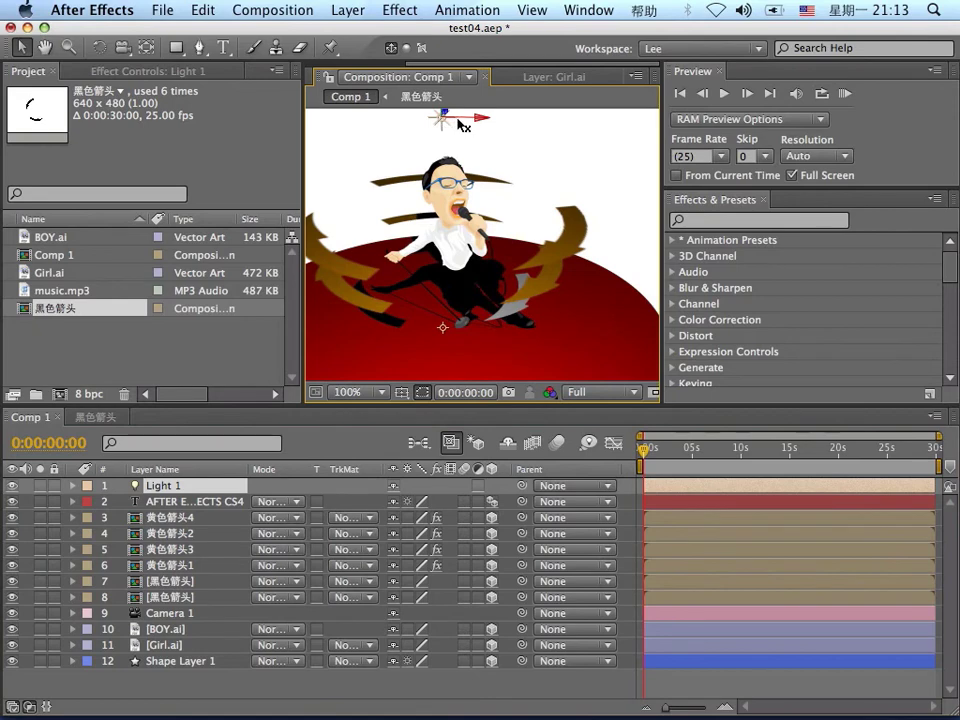
# - Move Light 1 along its X axis to the upper left of the singing boy, and enlarge the timeline area
pyautogui.moveTo(487, 117); pyautogui.dragTo(377, 130)
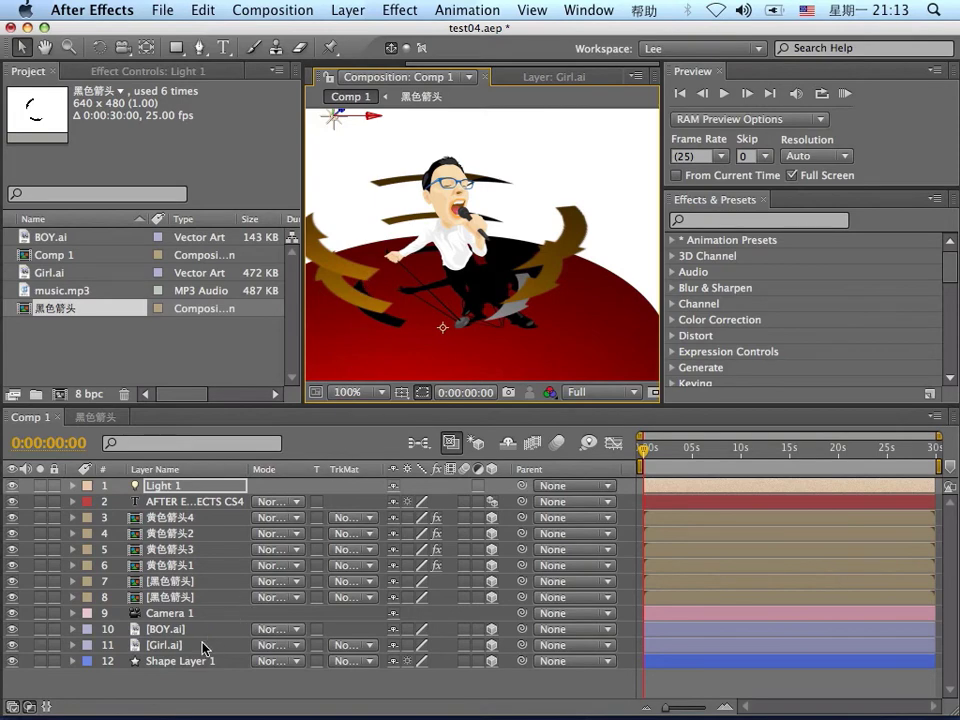
pyautogui.moveTo(332, 403); pyautogui.dragTo(332, 367)
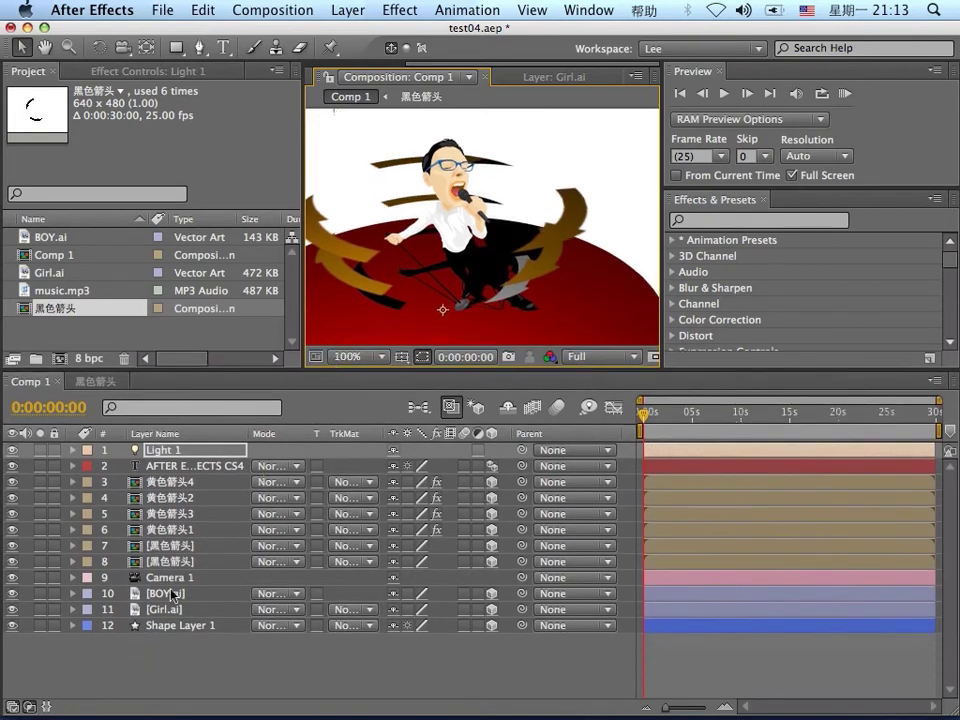
# - Toggle Accepts Shadows off and on again for Shape Layer 1, the red stage floor, and collapse its properties
pyautogui.click(157, 627)
pyautogui.click(72, 626)
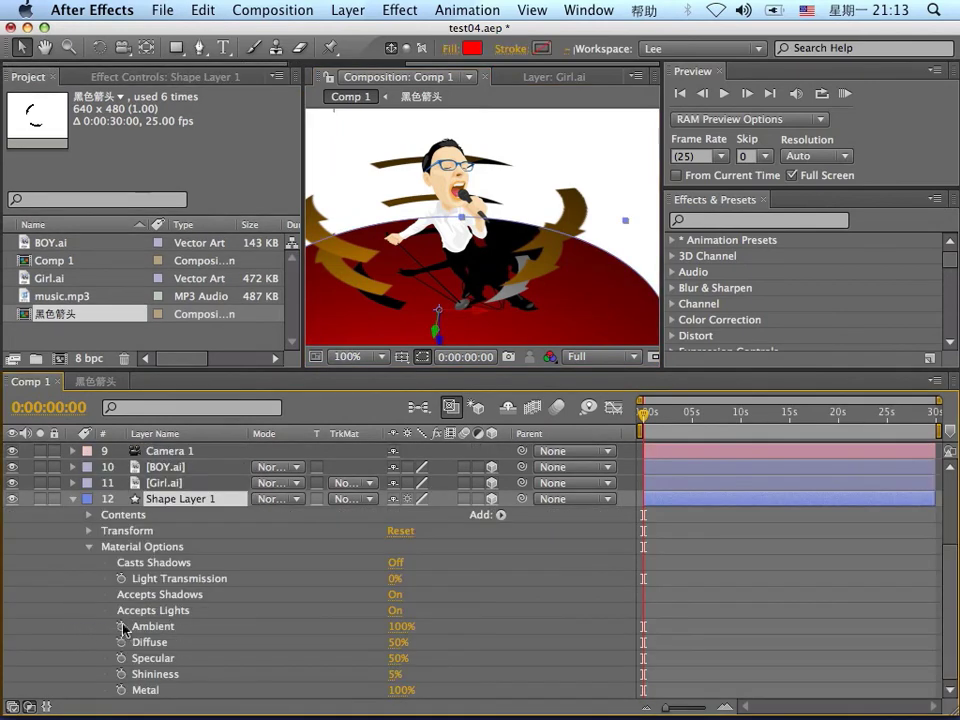
pyautogui.click(397, 596)
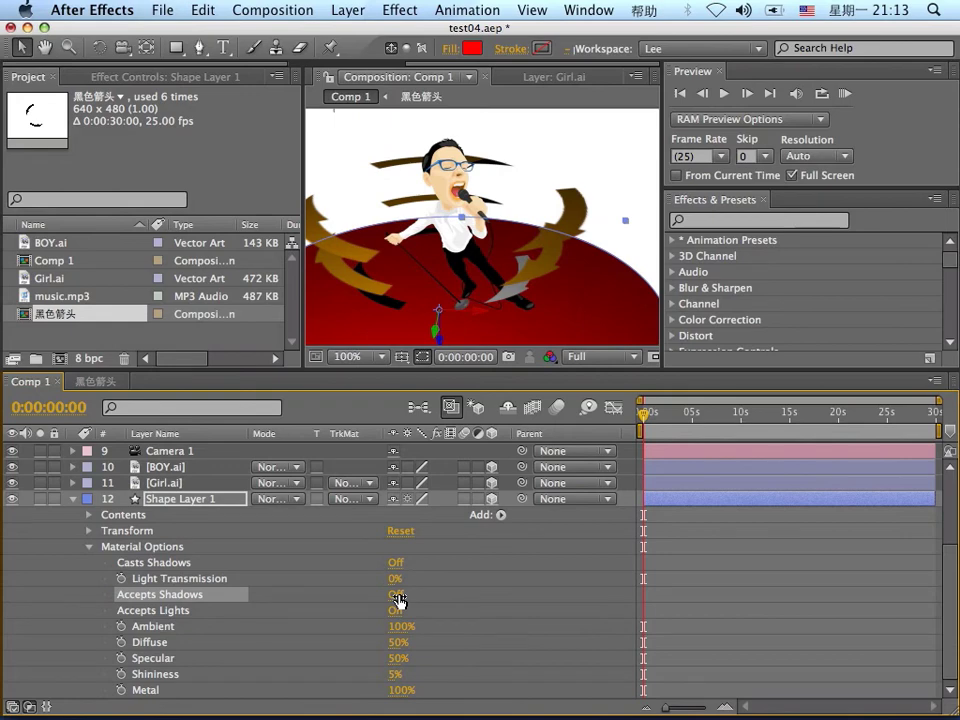
pyautogui.click(398, 598)
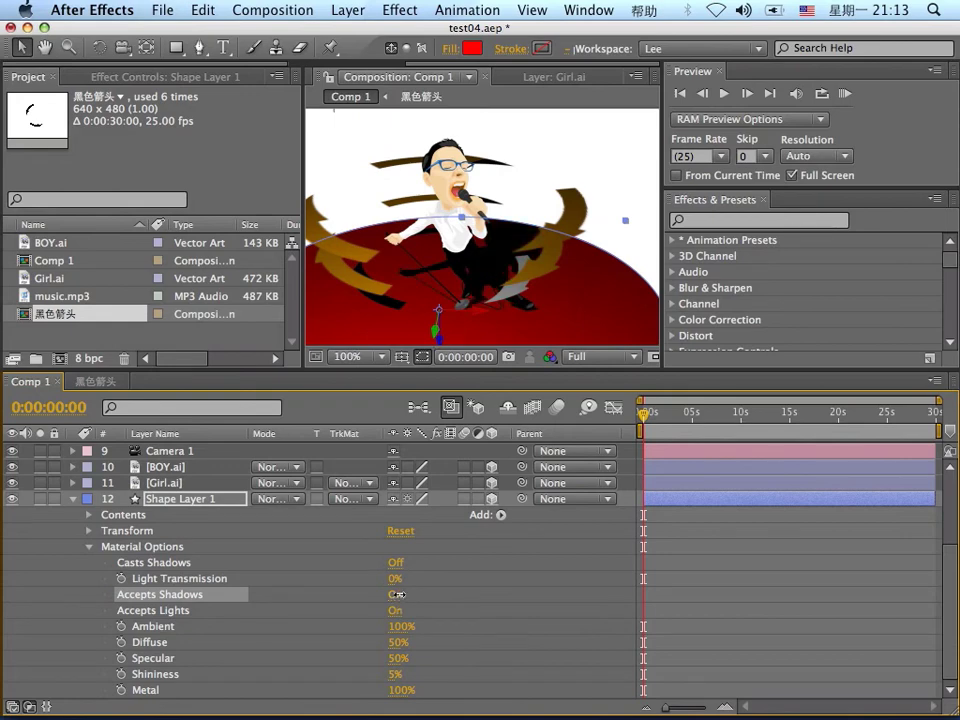
pyautogui.click(398, 598)
pyautogui.click(74, 499)
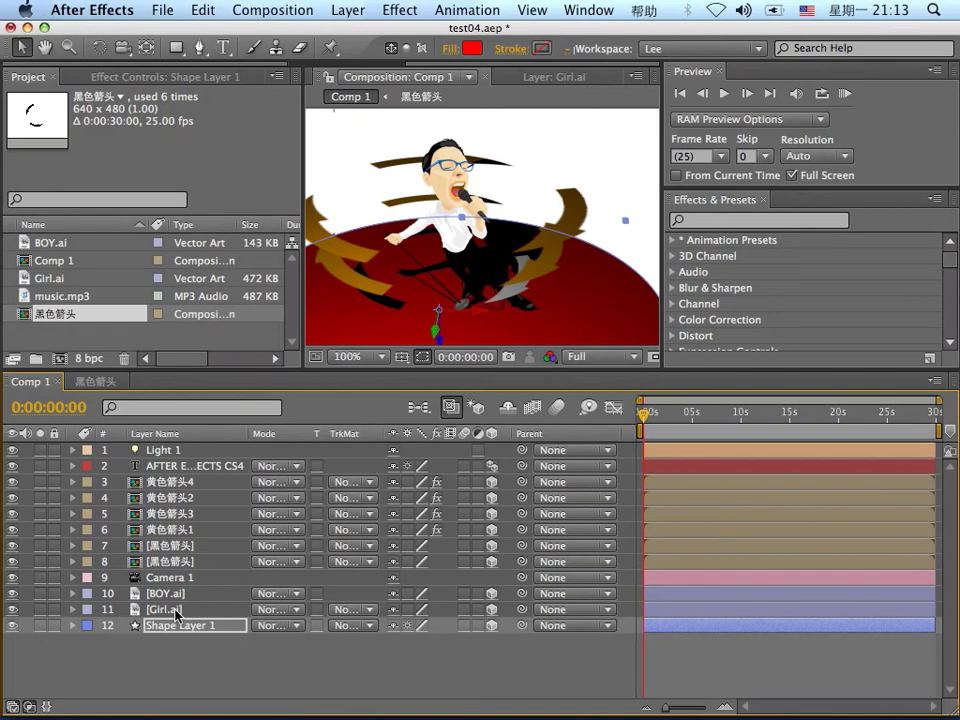
# - Select Girl.ai, all six arrow layers and the AFTER EFFECTS CS4 text, filter properties by "acce", and turn off their Accepts Lights and Accepts Shadows
pyautogui.click(176, 614)
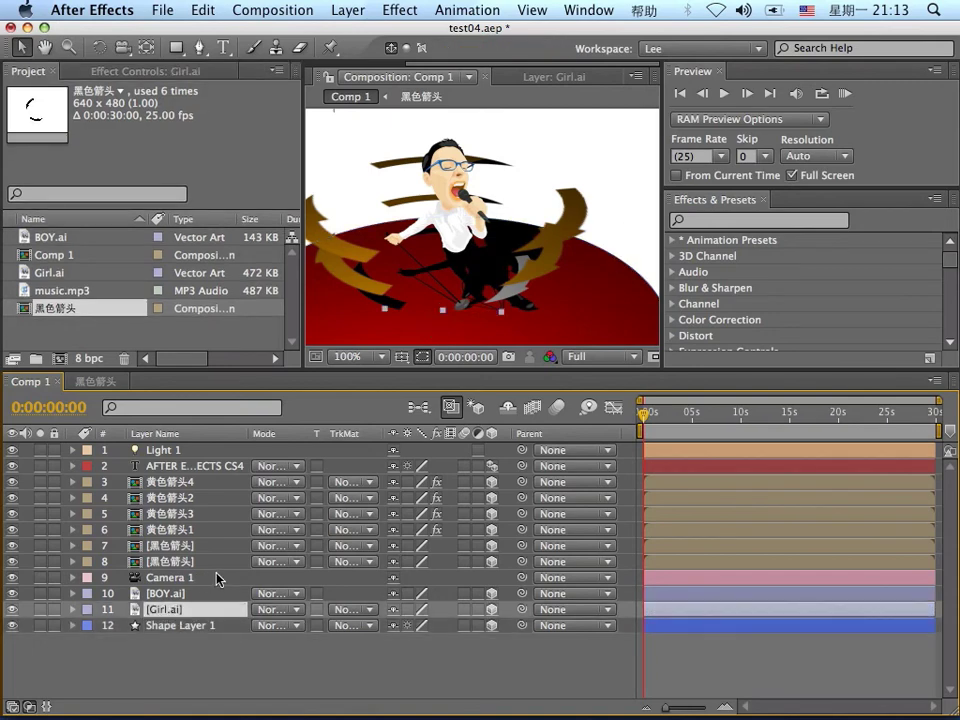
pyautogui.keyDown('super'); pyautogui.click(176, 562); pyautogui.keyUp('super')
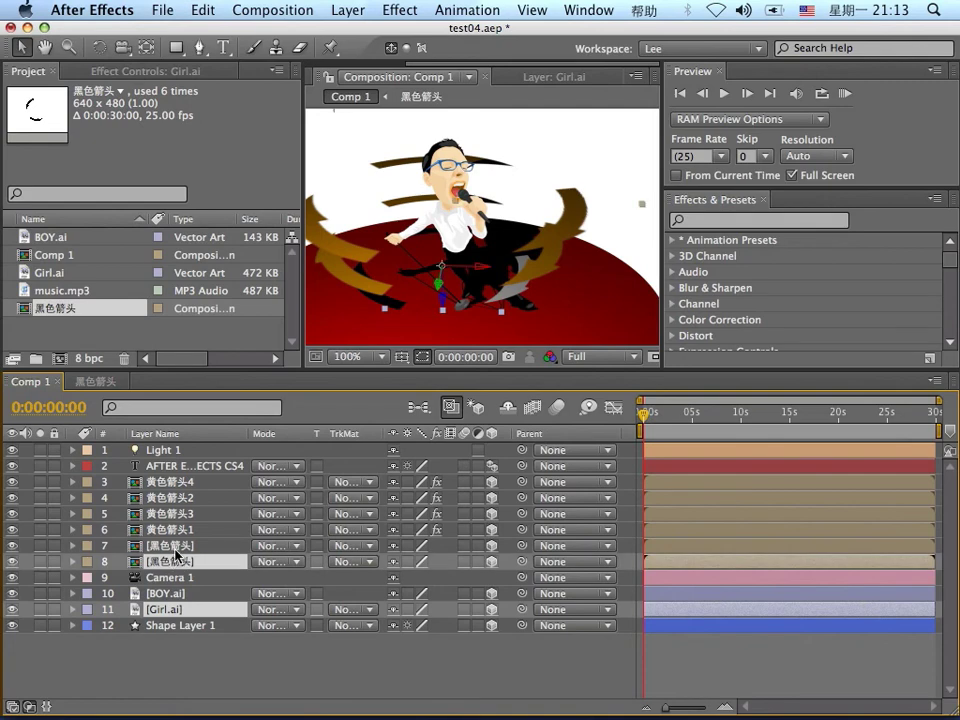
pyautogui.keyDown('super'); pyautogui.click(178, 546); pyautogui.keyUp('super')
pyautogui.keyDown('super'); pyautogui.click(182, 531); pyautogui.keyUp('super')
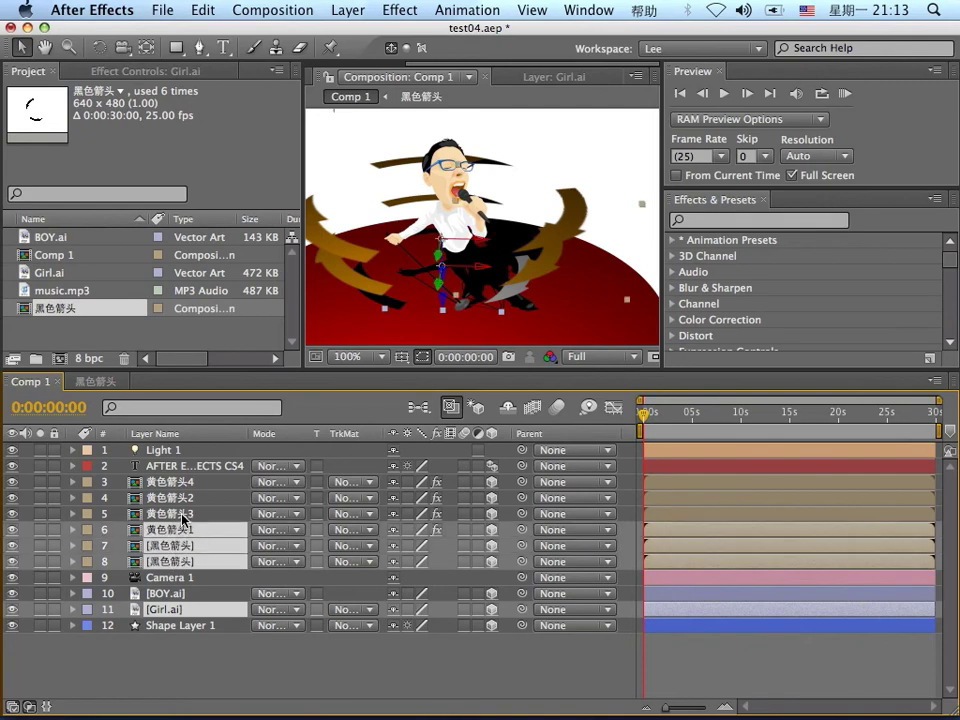
pyautogui.keyDown('super'); pyautogui.click(182, 514); pyautogui.keyUp('super')
pyautogui.keyDown('super'); pyautogui.click(183, 498); pyautogui.keyUp('super')
pyautogui.keyDown('super'); pyautogui.click(184, 484); pyautogui.keyUp('super')
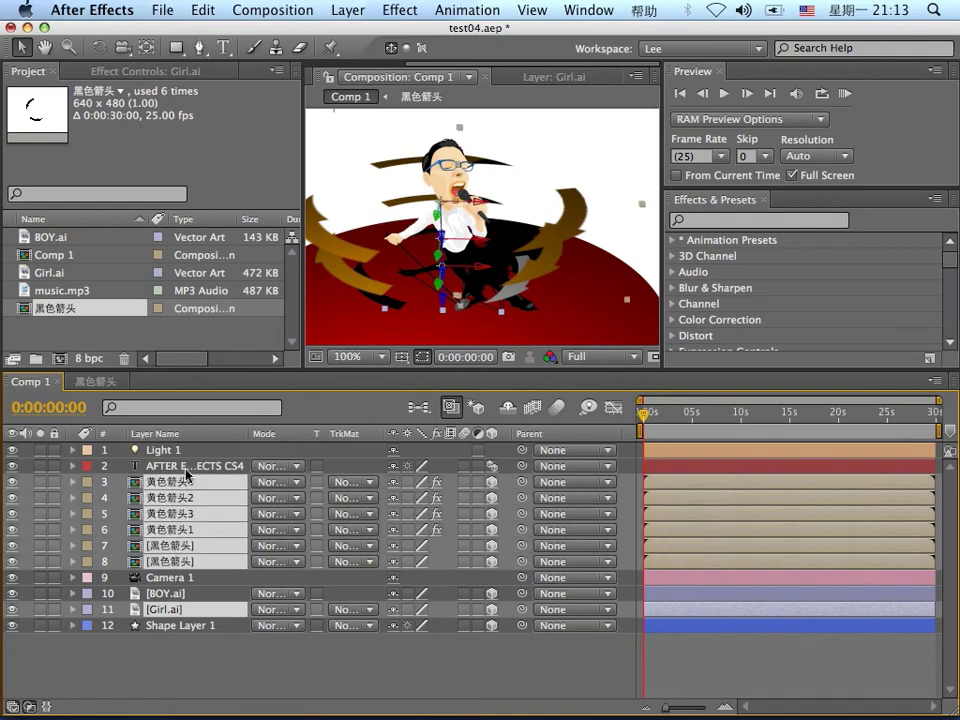
pyautogui.keyDown('super'); pyautogui.click(186, 468); pyautogui.keyUp('super')
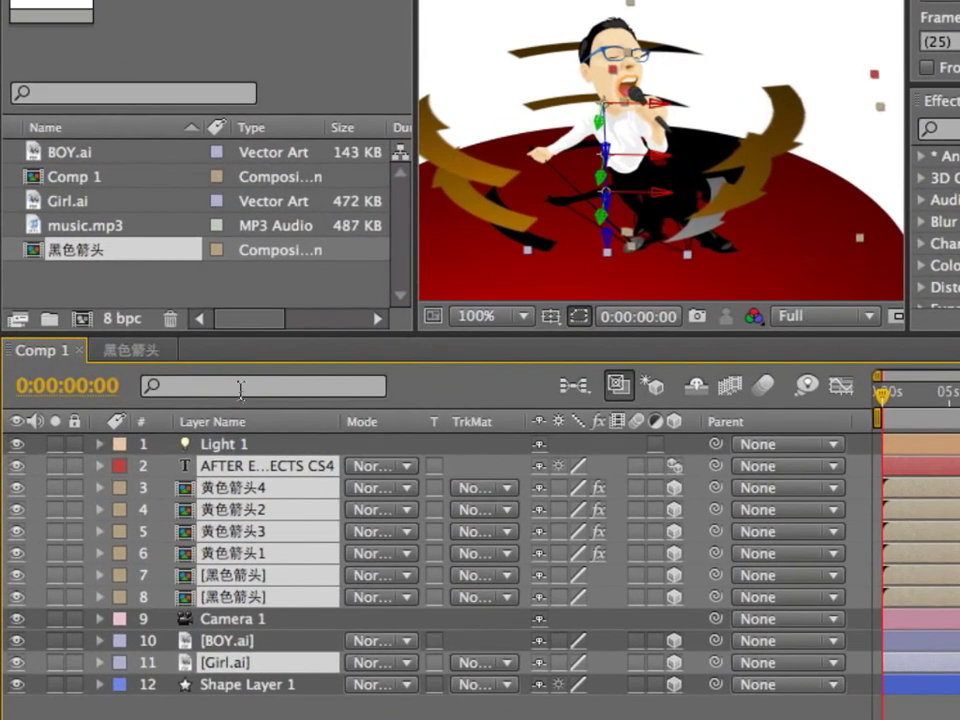
pyautogui.click(176, 408)
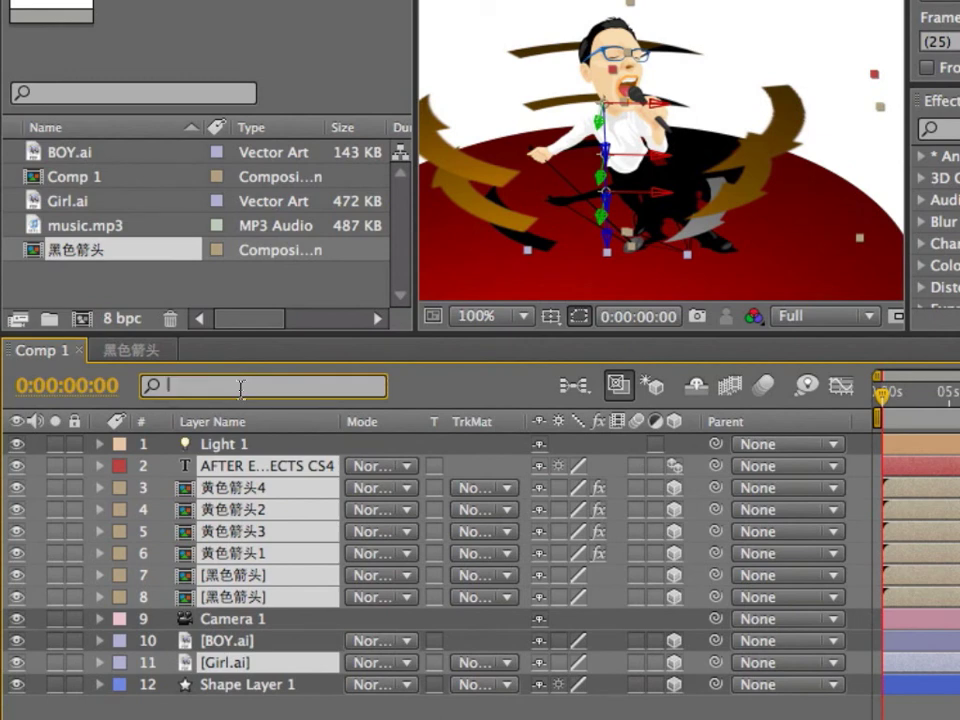
pyautogui.write('acc')
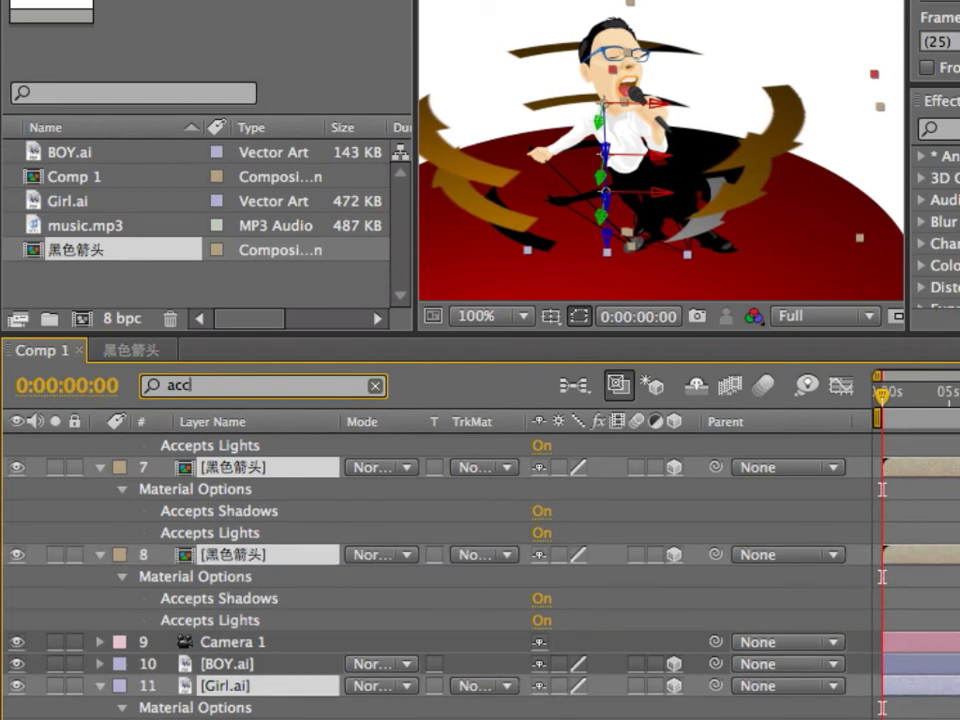
pyautogui.write('e')
pyautogui.click(541, 534)
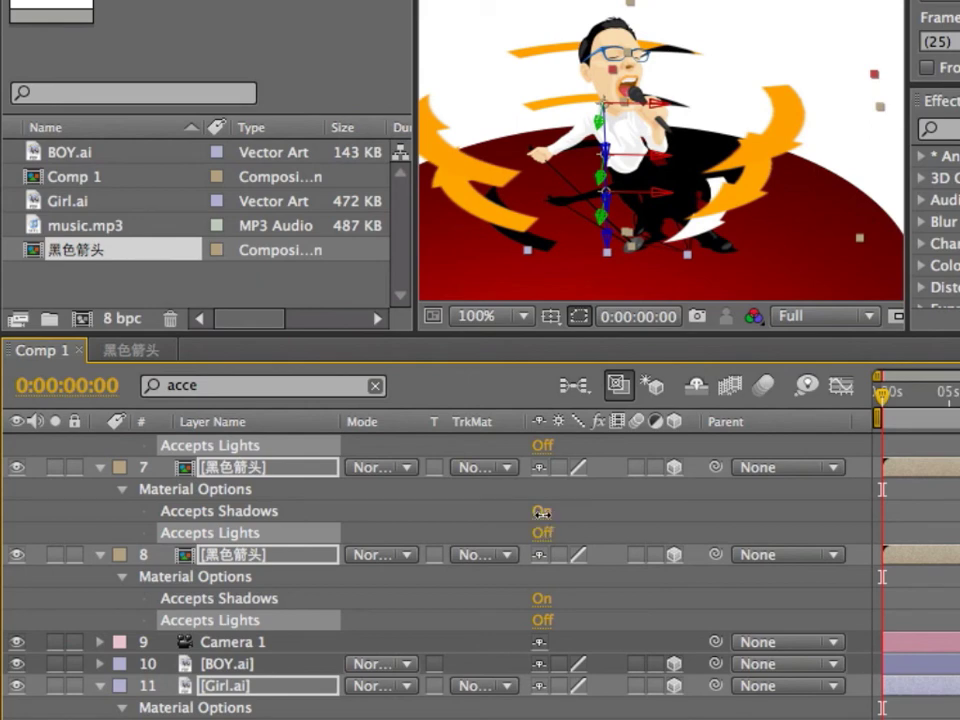
pyautogui.click(541, 512)
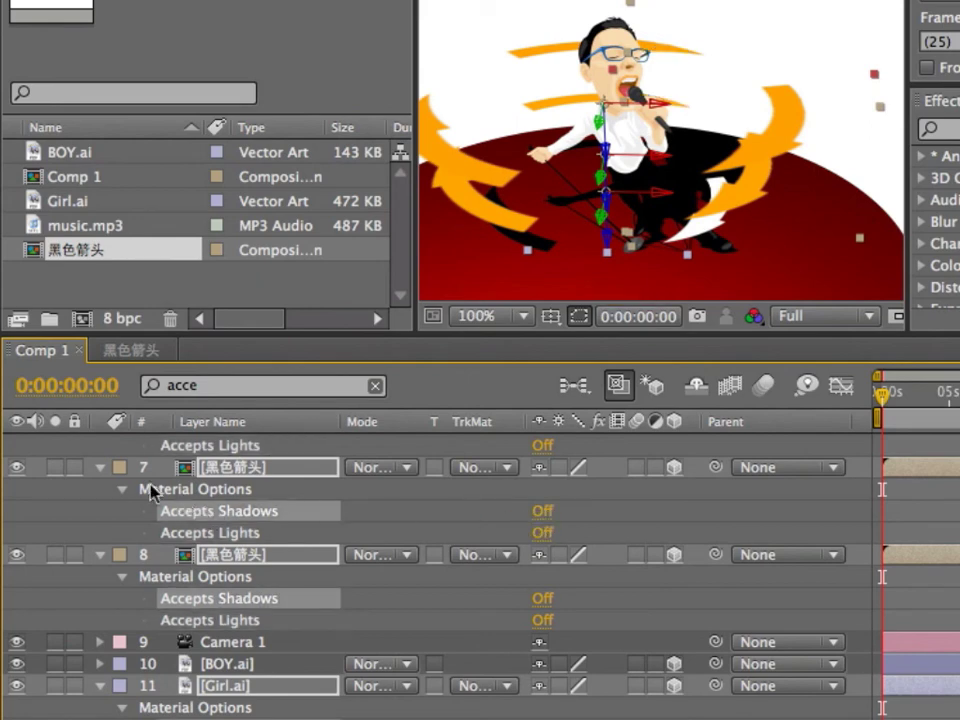
pyautogui.click(102, 474)
# - Filter the selected layers' properties by "cas", turn on Casts Shadows for the girl, arrow and text layers, then collapse and deselect them
pyautogui.click(200, 386)
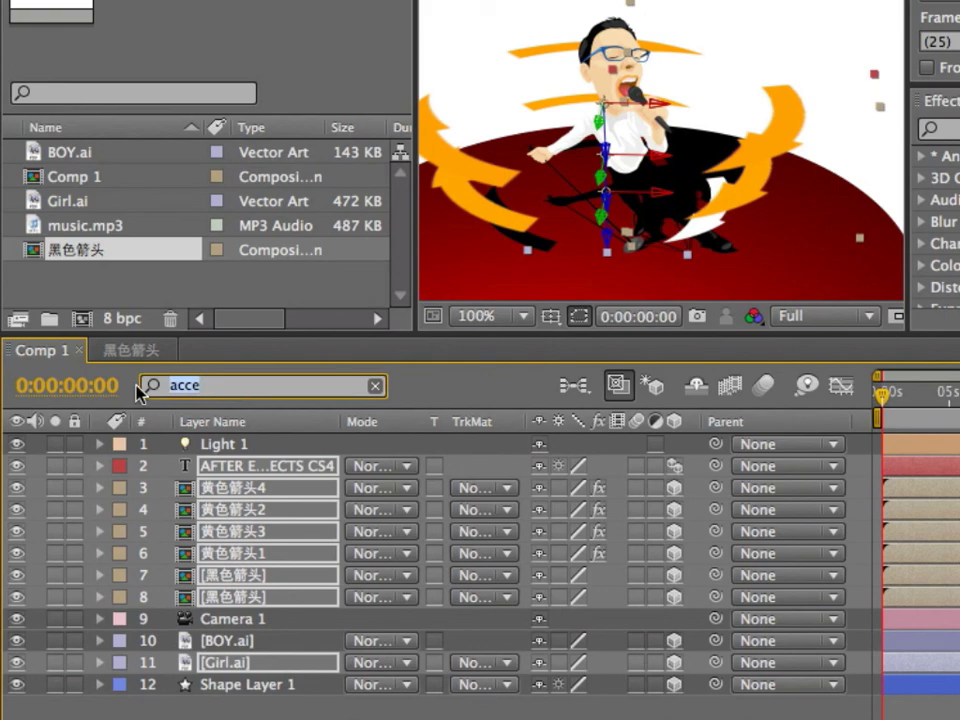
pyautogui.write('c')
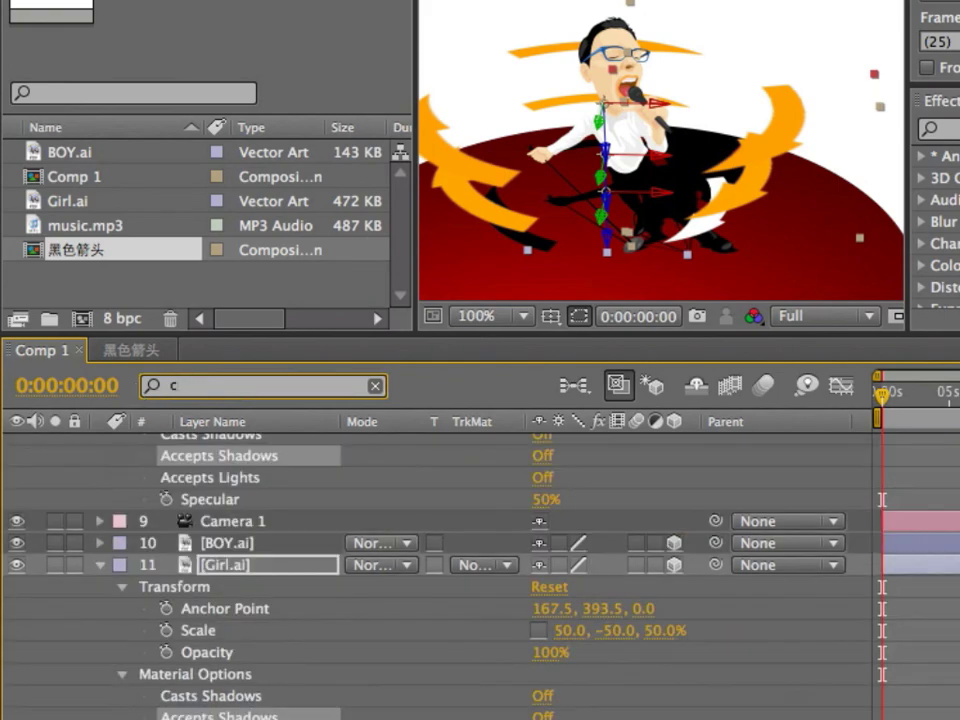
pyautogui.write('as')
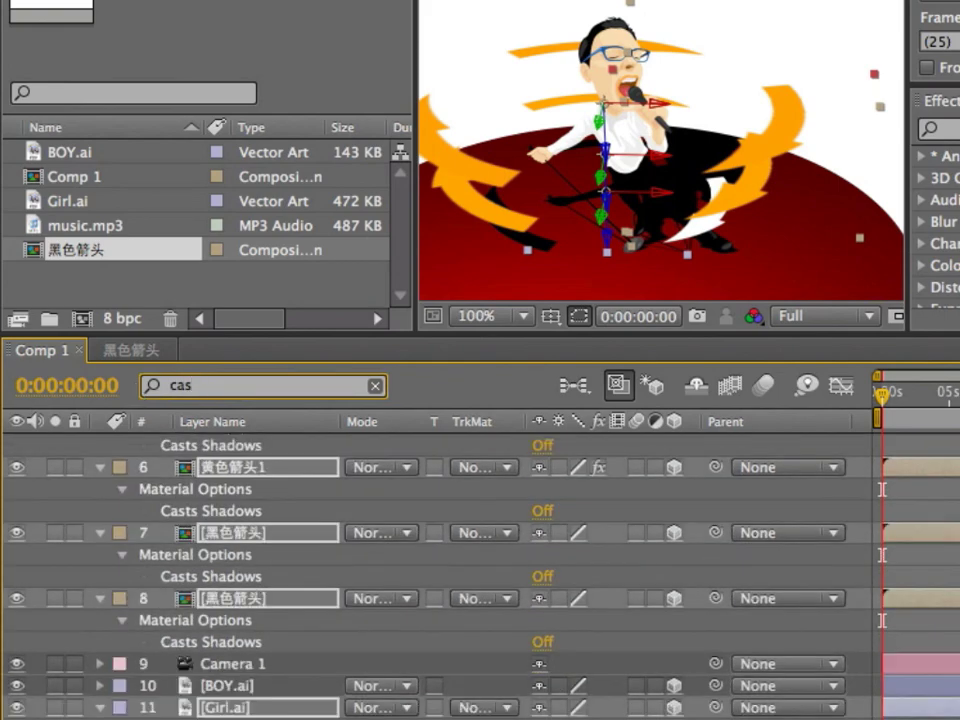
pyautogui.click(543, 513)
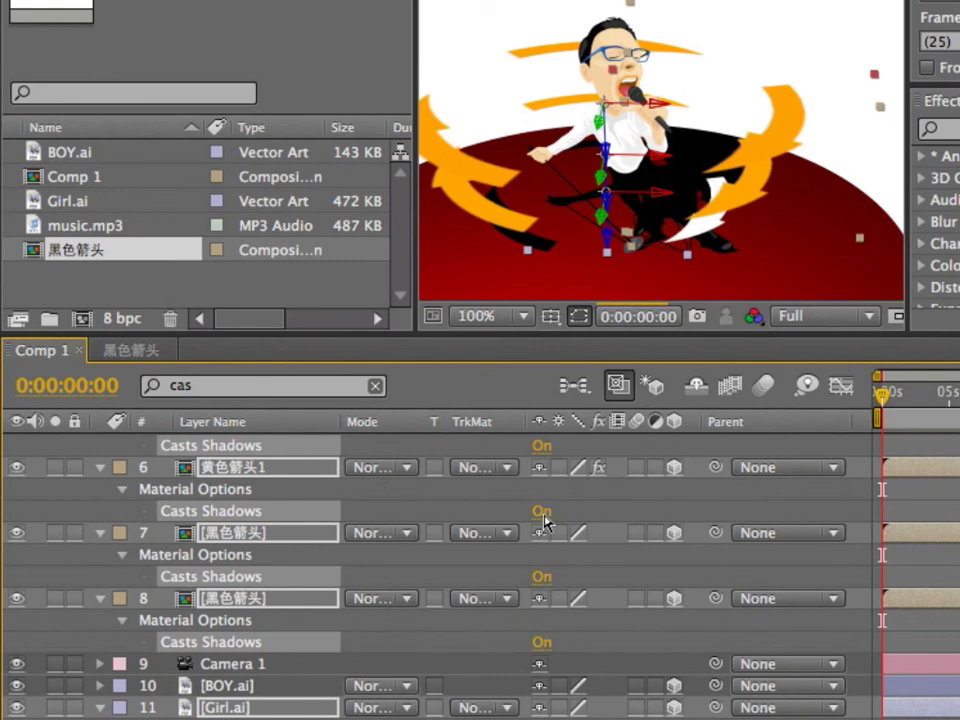
pyautogui.click(100, 467)
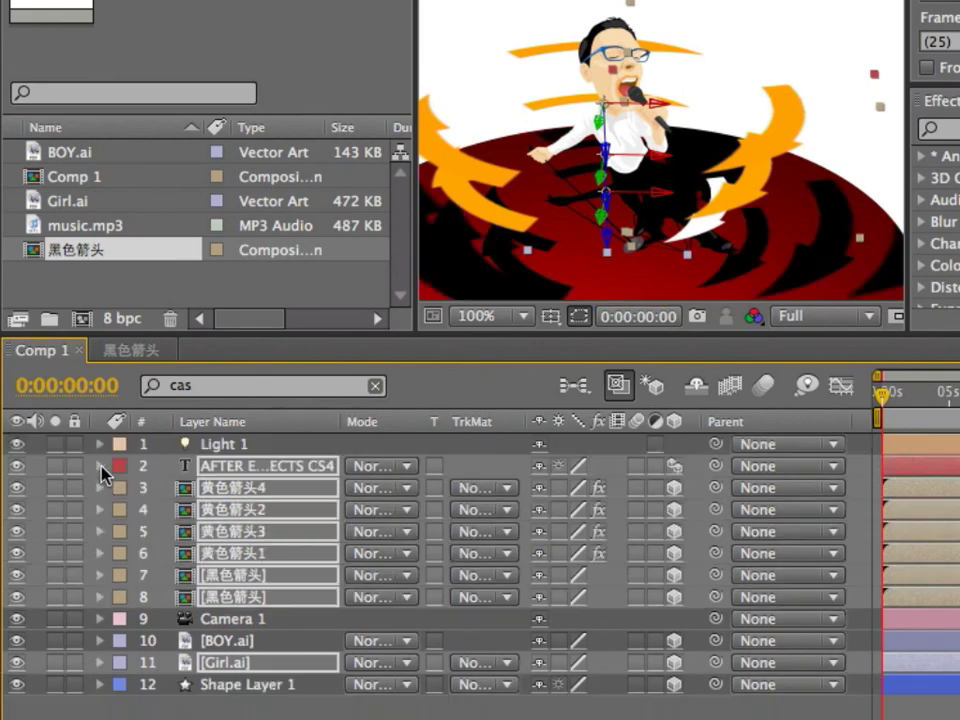
pyautogui.click(310, 713)
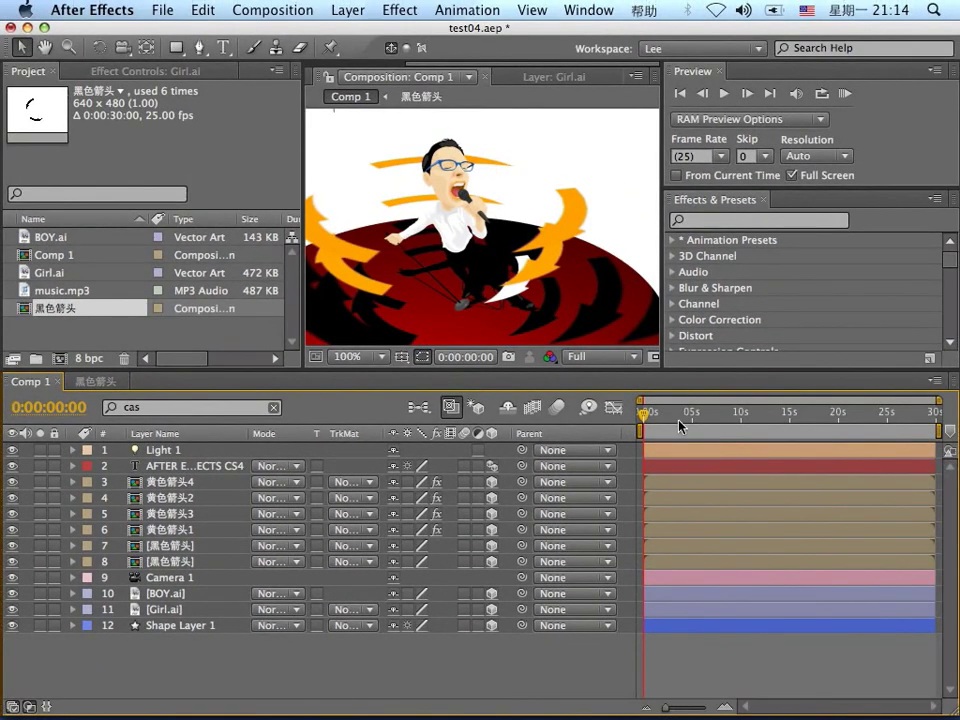
# - Duplicate Light 1 and move the copy downward along its Y axis
pyautogui.click(170, 451)
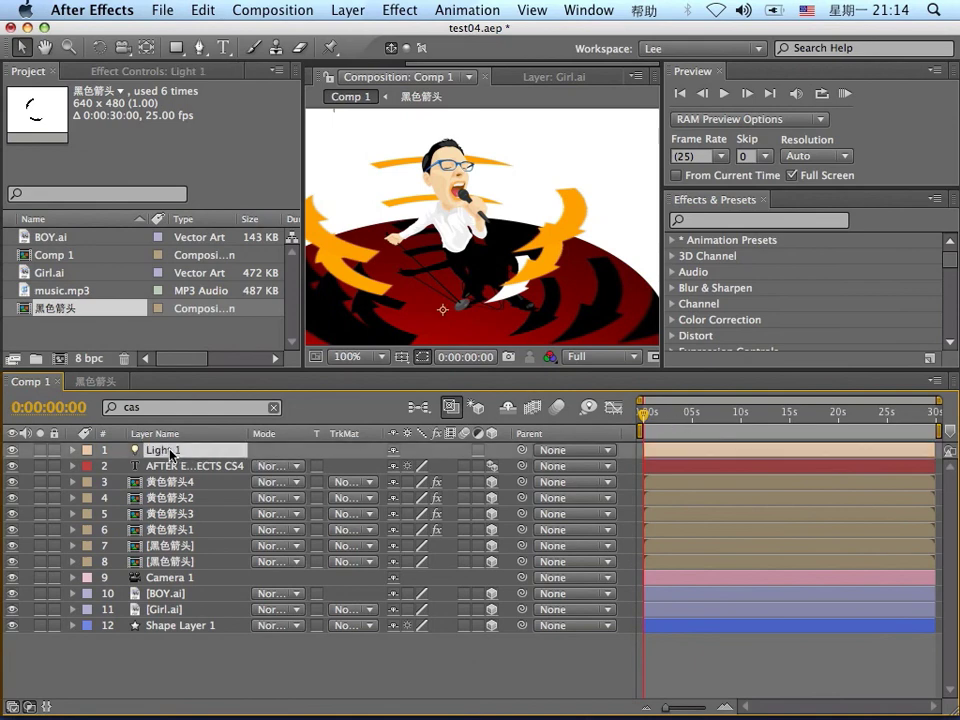
pyautogui.press('super+d')
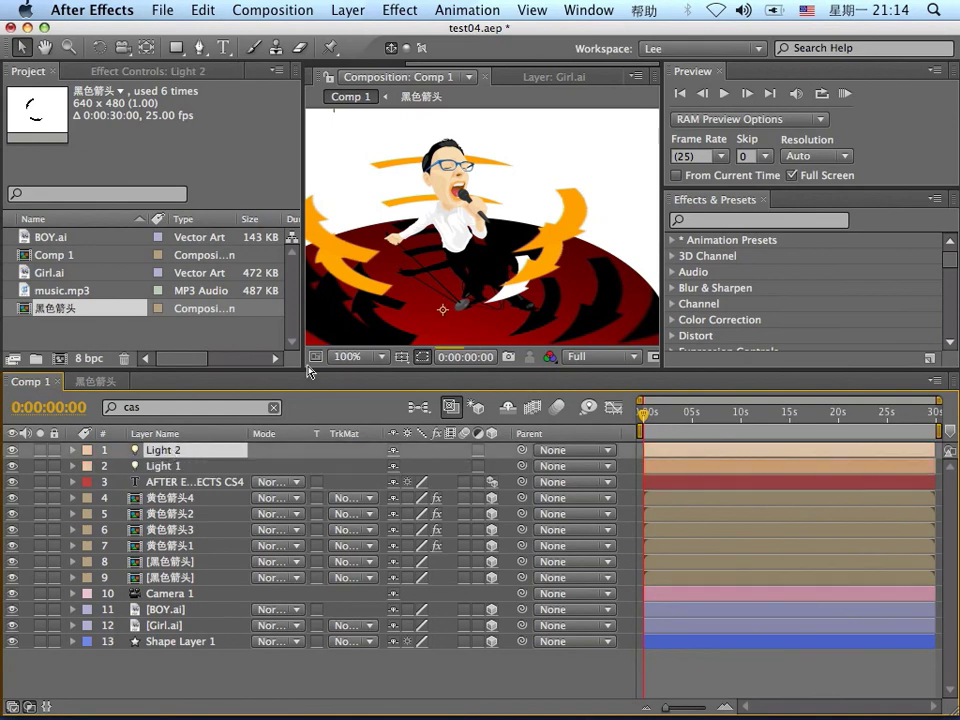
pyautogui.scroll(-2, 476, 232)
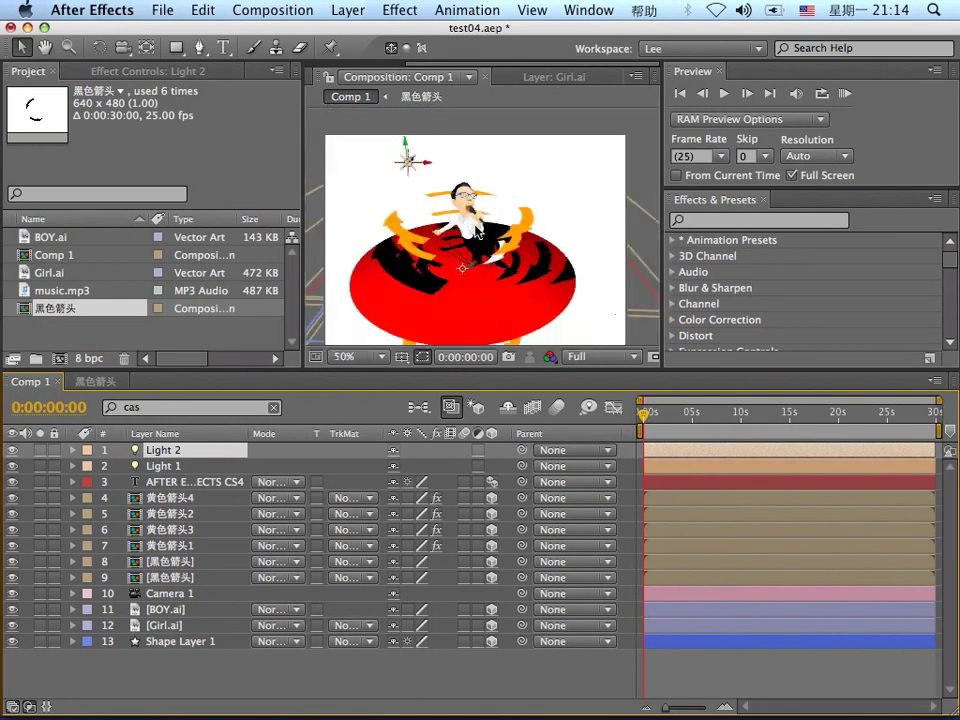
pyautogui.scroll(-1, 478, 232)
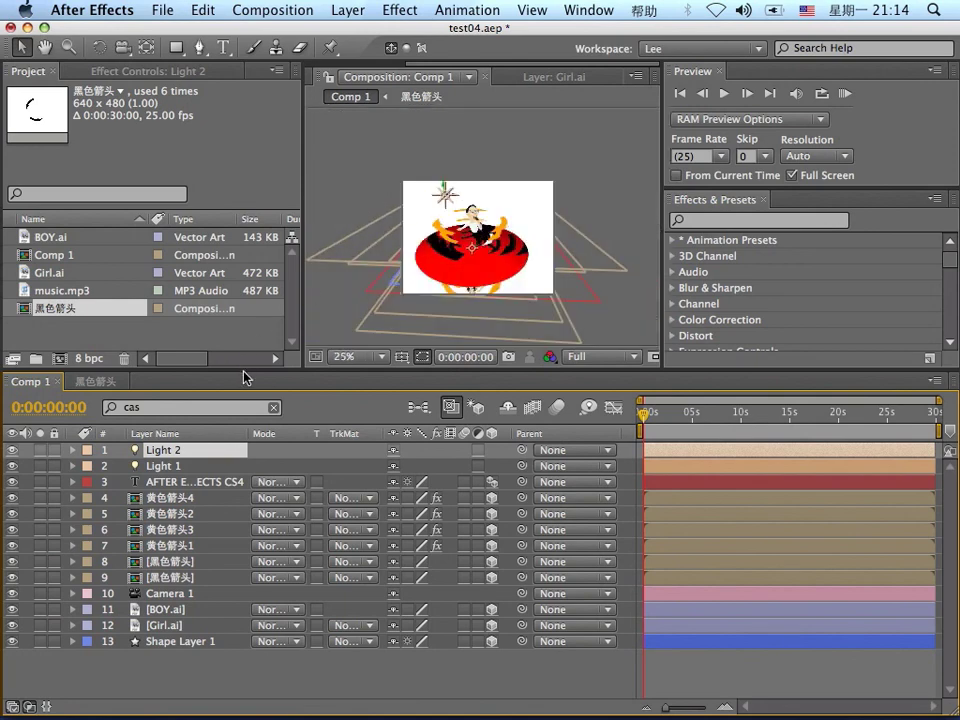
pyautogui.click(448, 183)
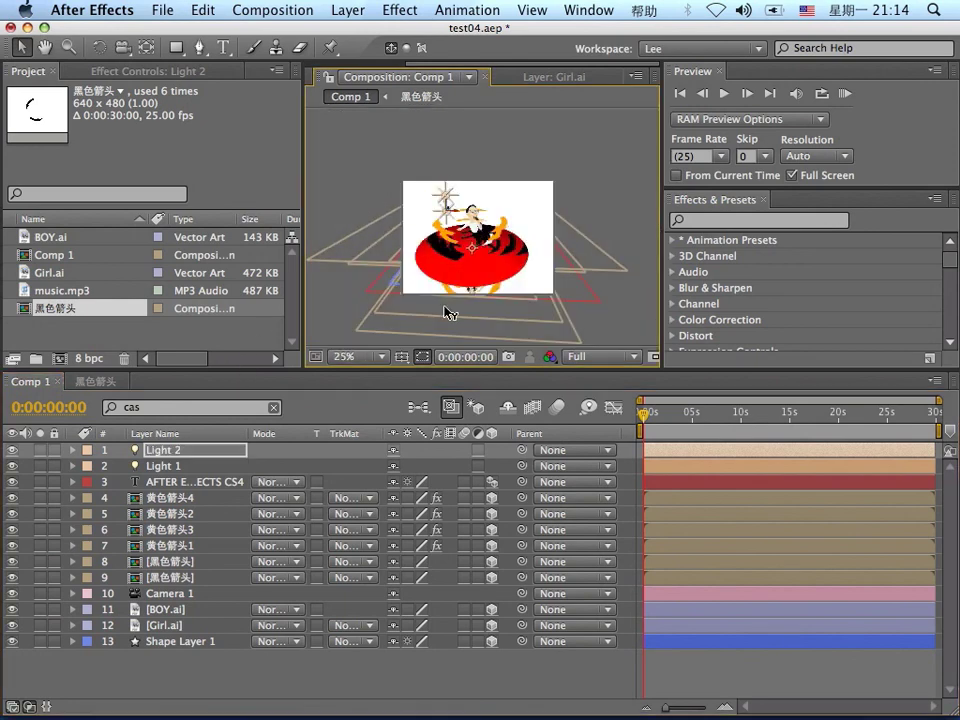